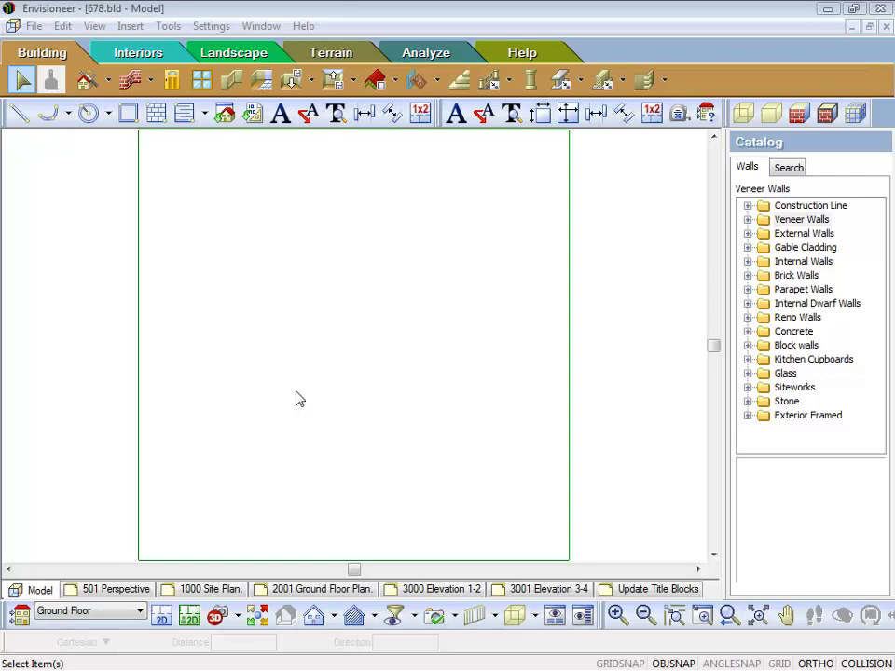
Draw a closed rectangular room about 6015 wide and 5912 deep with the 220 - Brick Veneer - Plasterboard wall
left_click(747, 221)
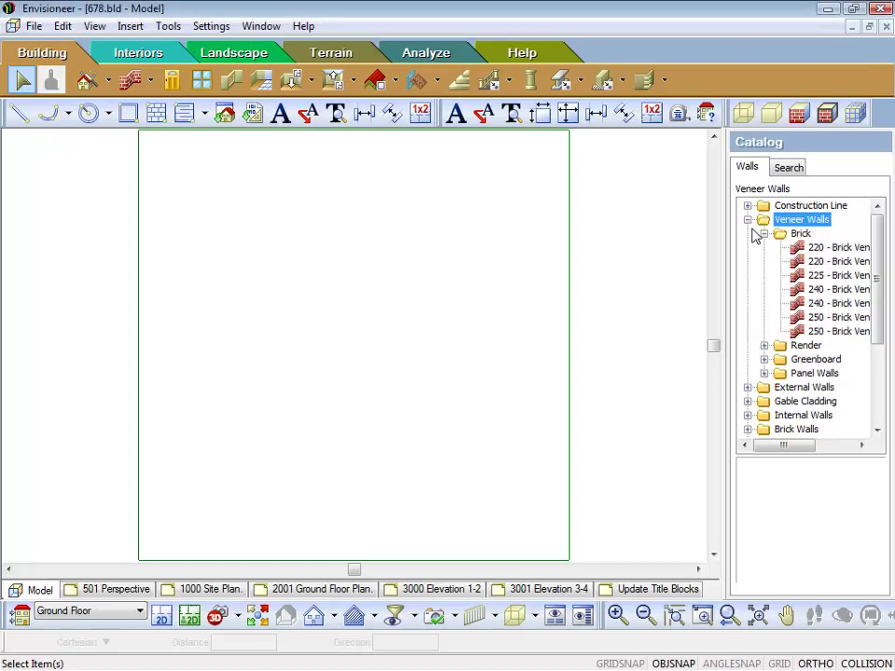
left_click(807, 248)
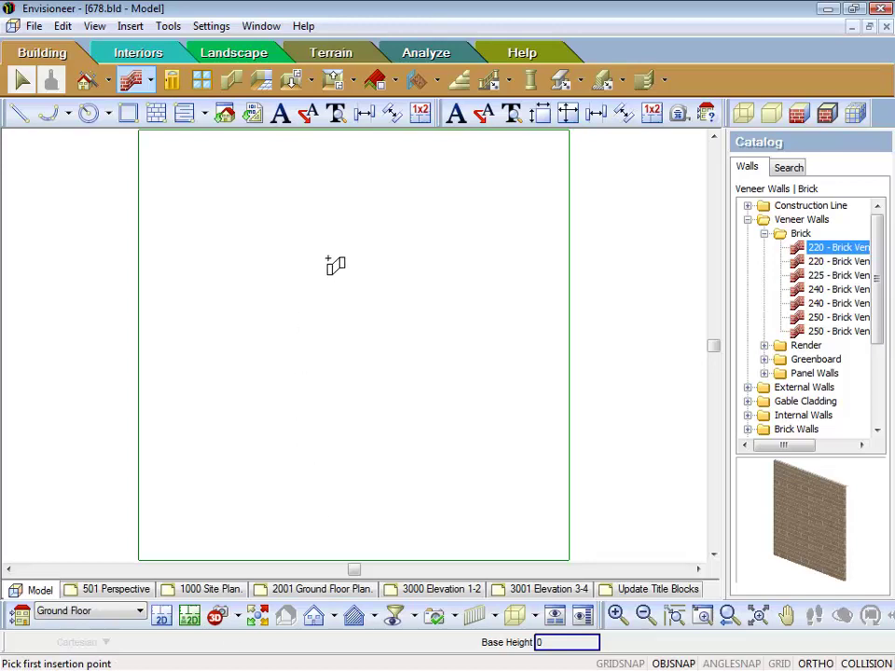
left_click(328, 260)
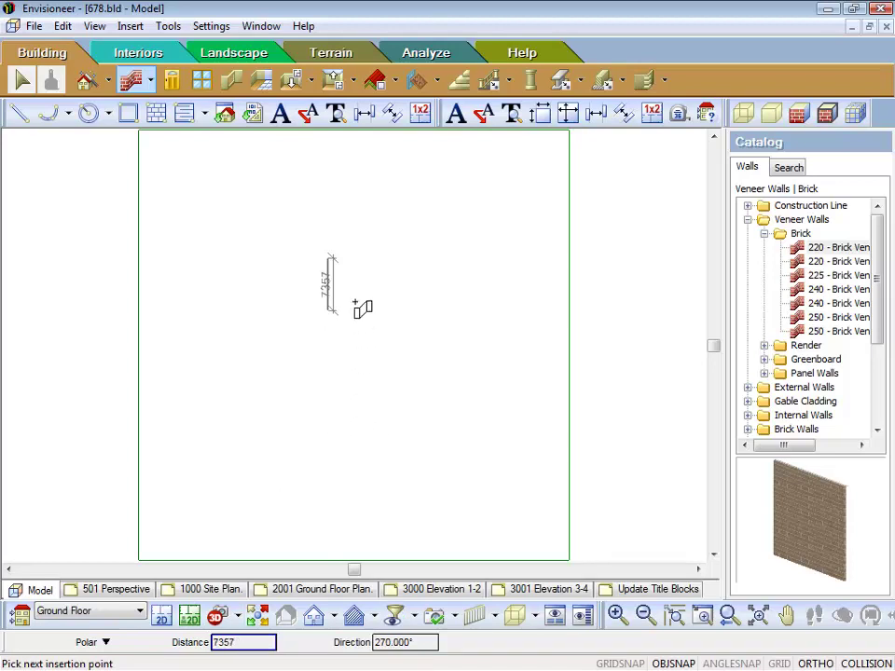
scroll(350, 254, "up", 4)
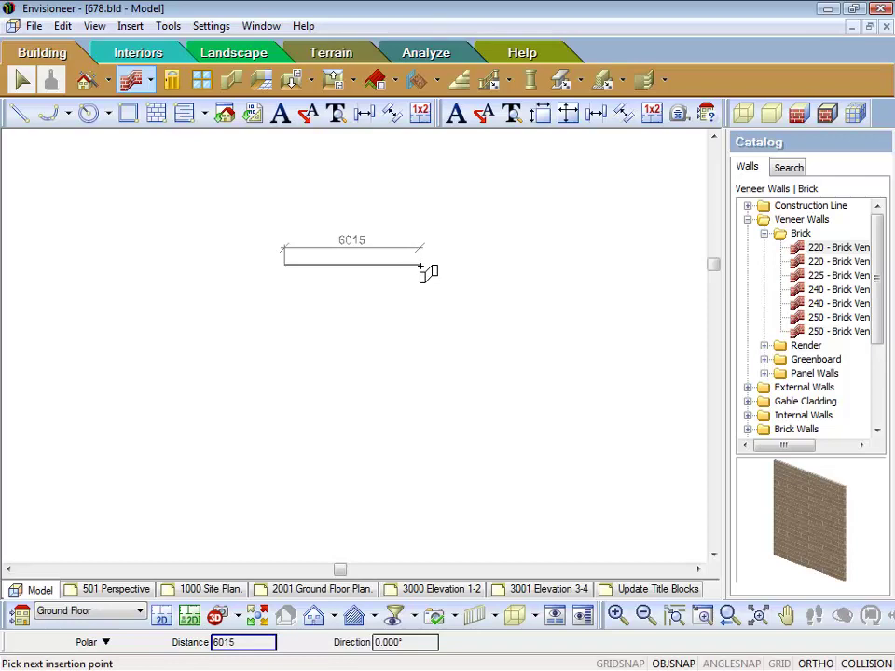
left_click(421, 265)
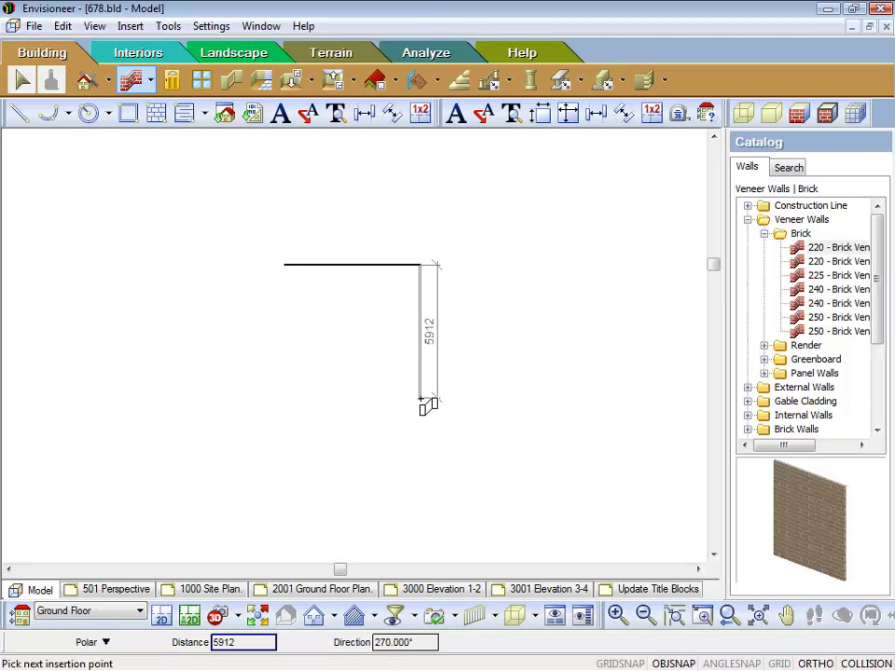
left_click(421, 400)
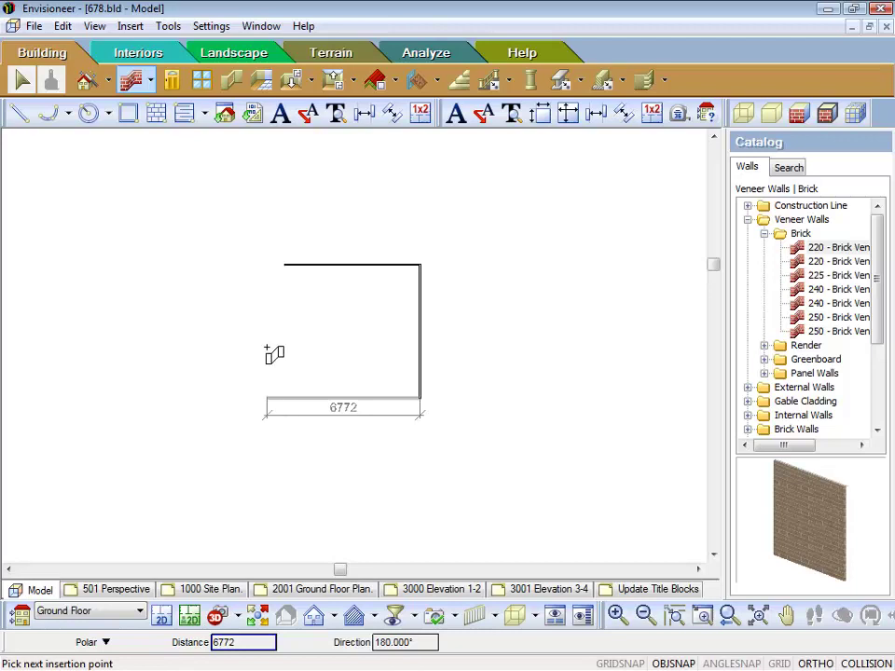
left_click(266, 399)
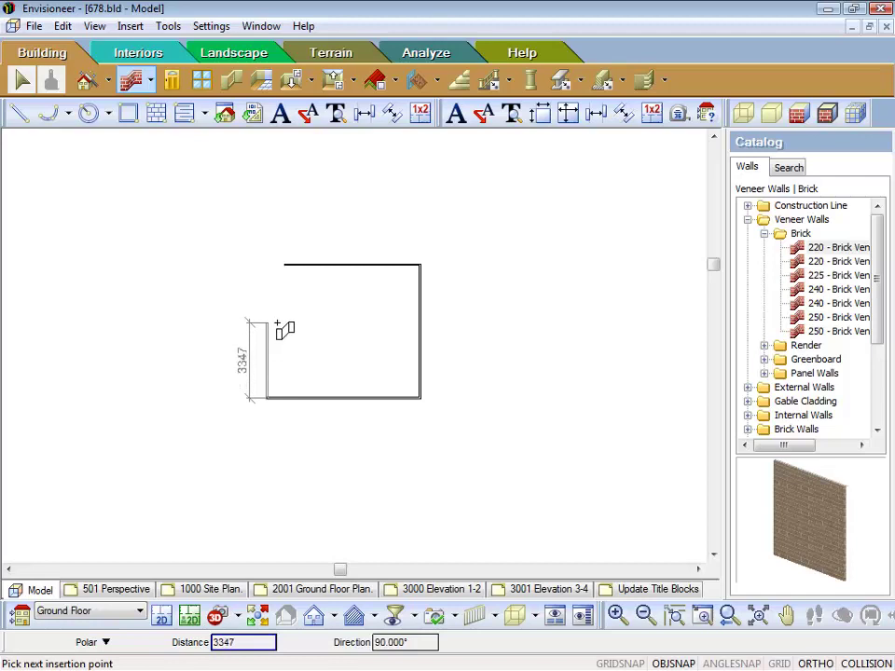
left_click(284, 268)
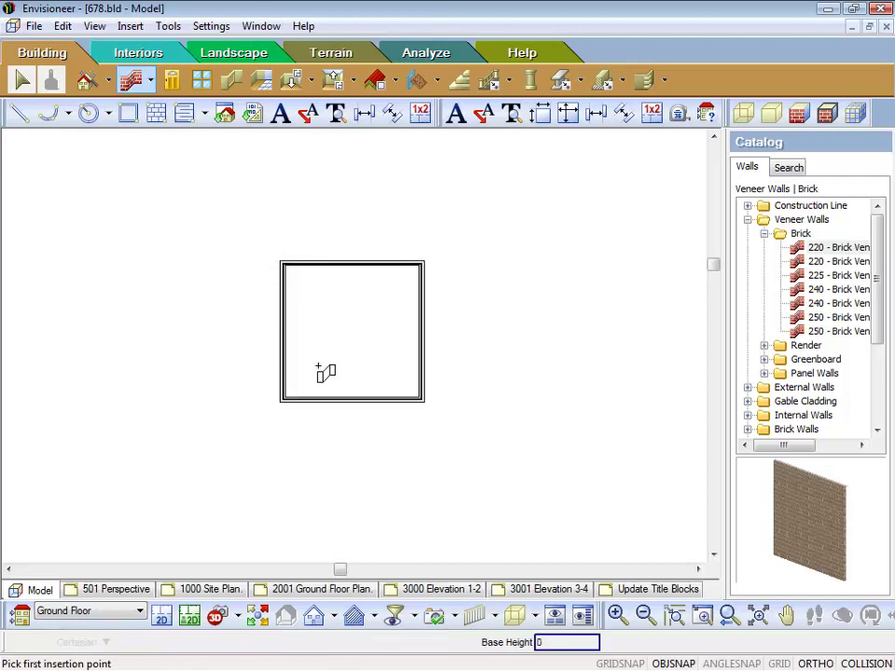
right_click(359, 332)
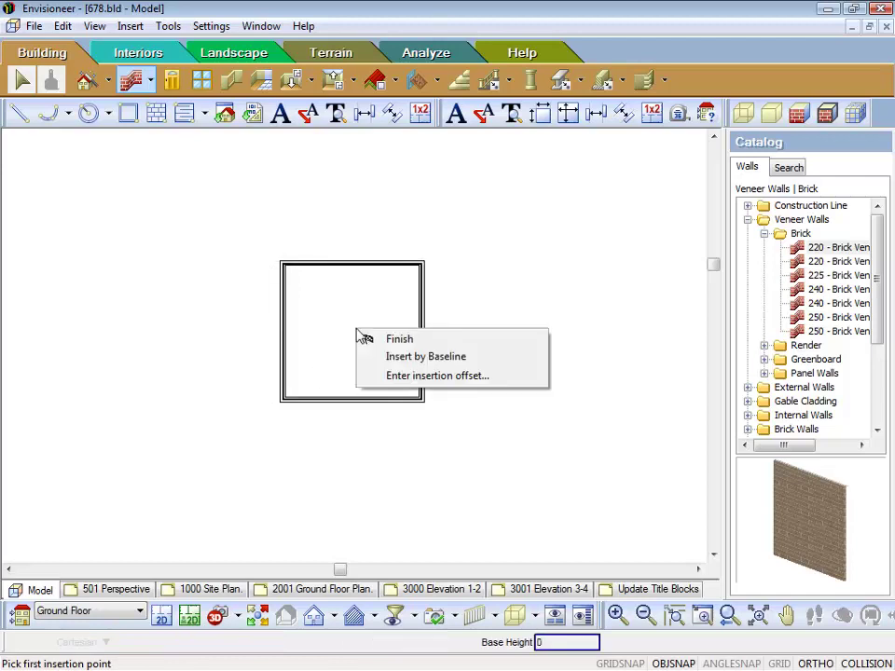
left_click(399, 340)
Select the room's right wall and examine its inner and outer dimensions and where they meet the wall layers at the upper corner
scroll(375, 308, "up", 3)
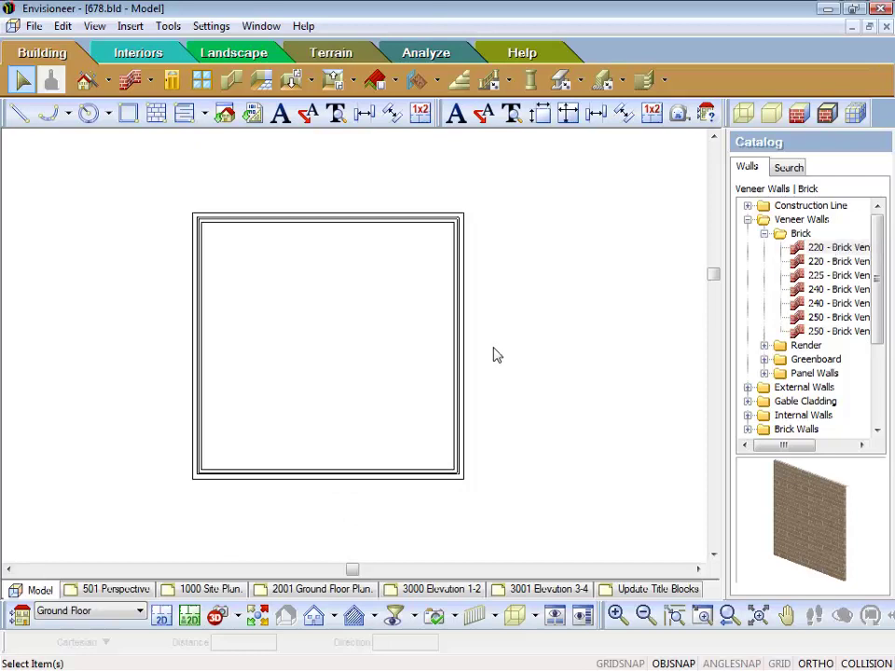
left_click(460, 294)
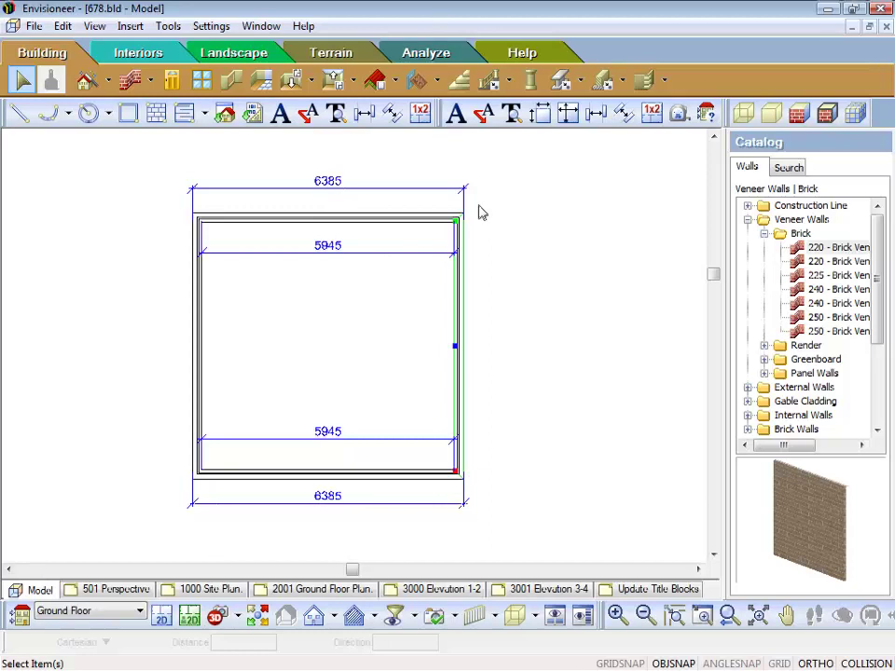
scroll(478, 213, "up", 4)
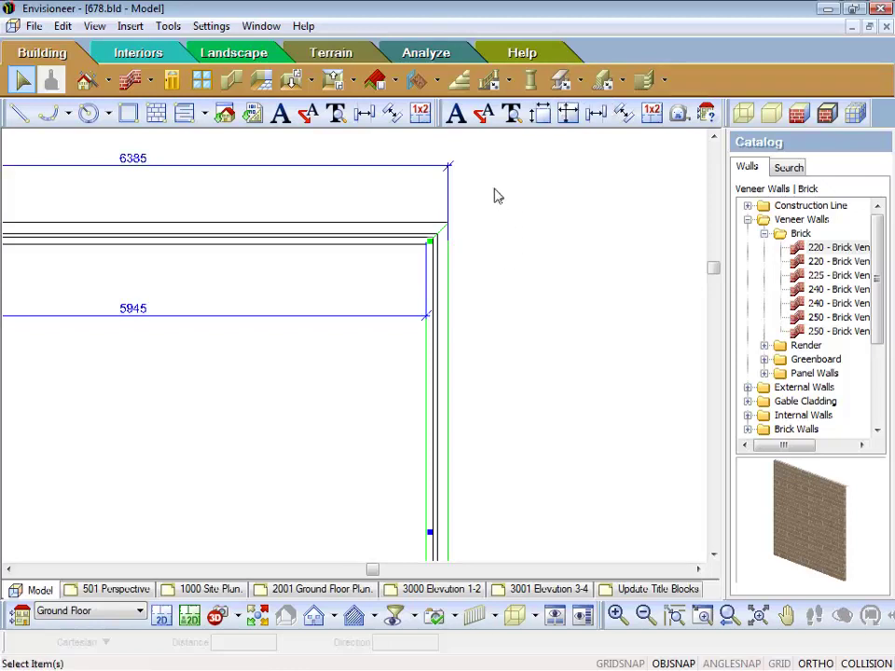
scroll(491, 227, "up", 4)
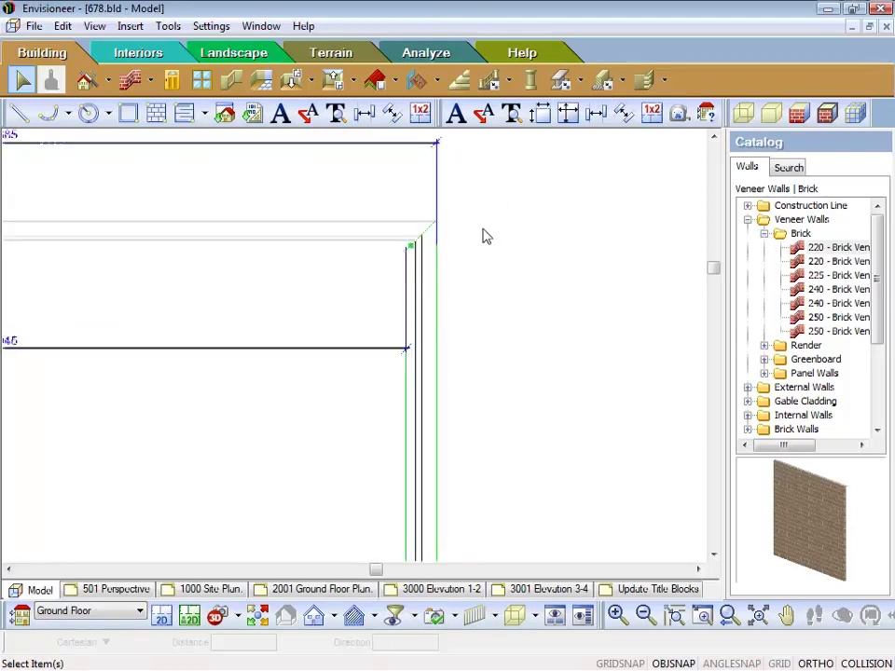
scroll(484, 235, "up", 1)
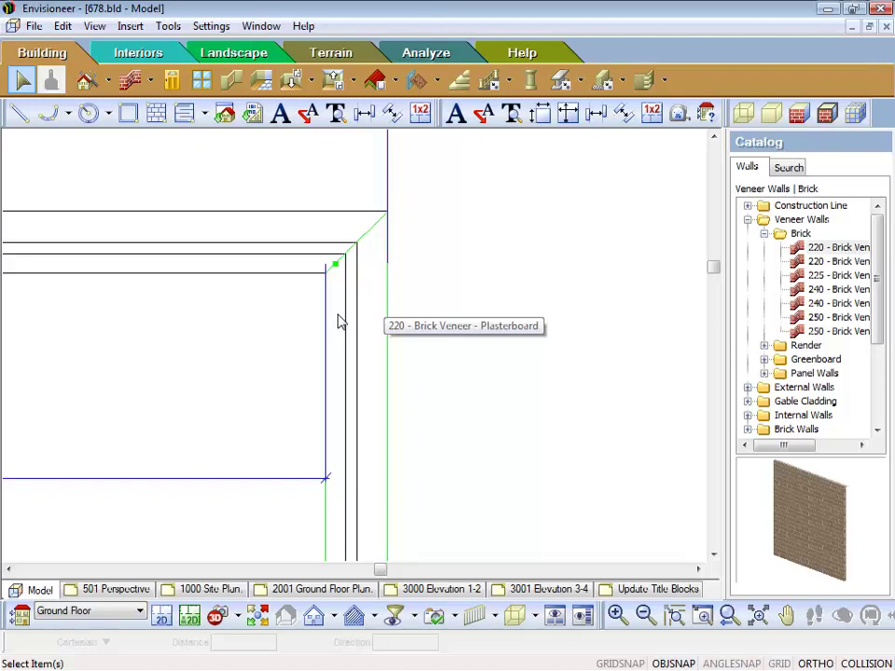
scroll(340, 322, "down", 5)
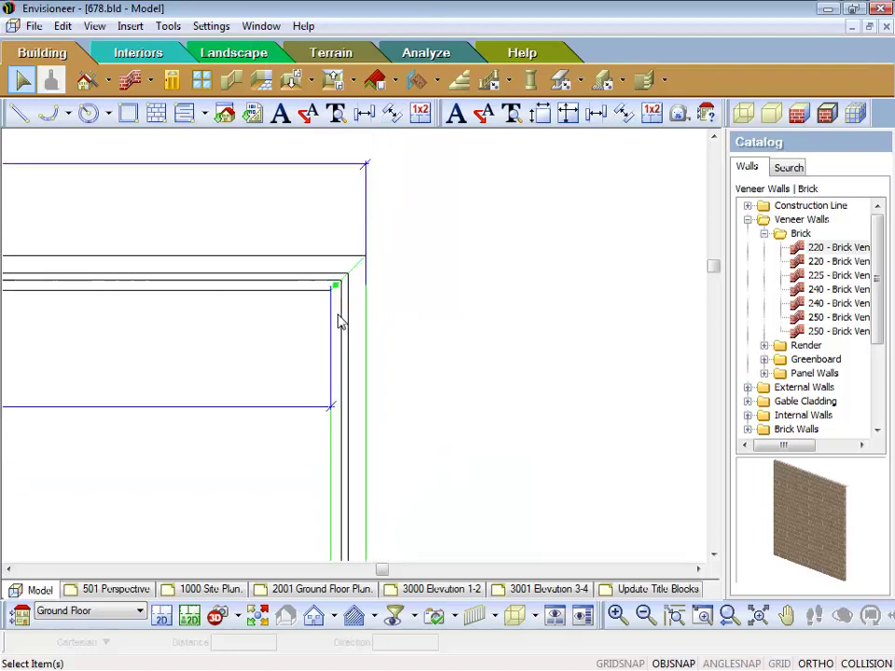
scroll(339, 316, "down", 4)
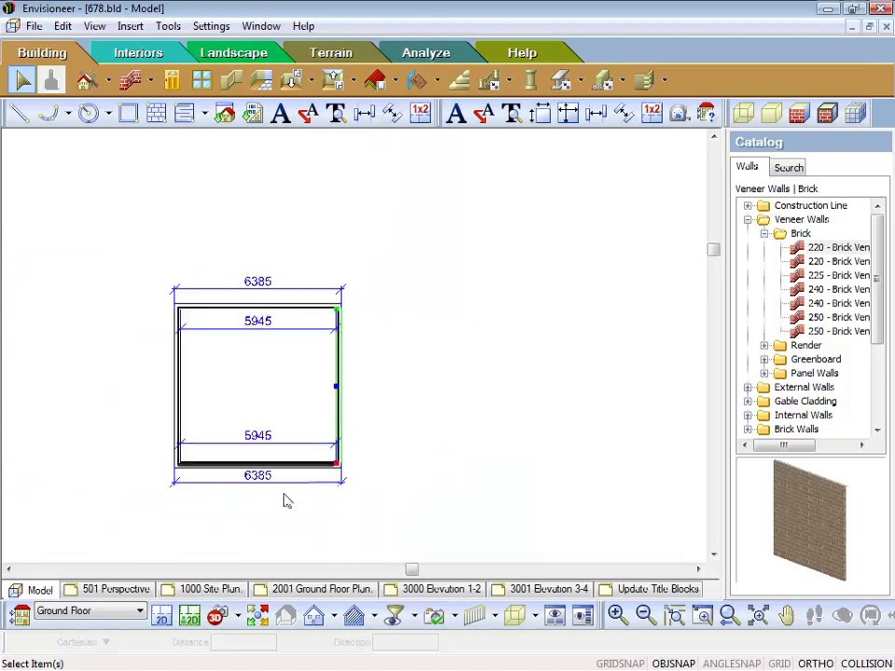
scroll(209, 508, "up", 3)
scroll(245, 324, "up", 1)
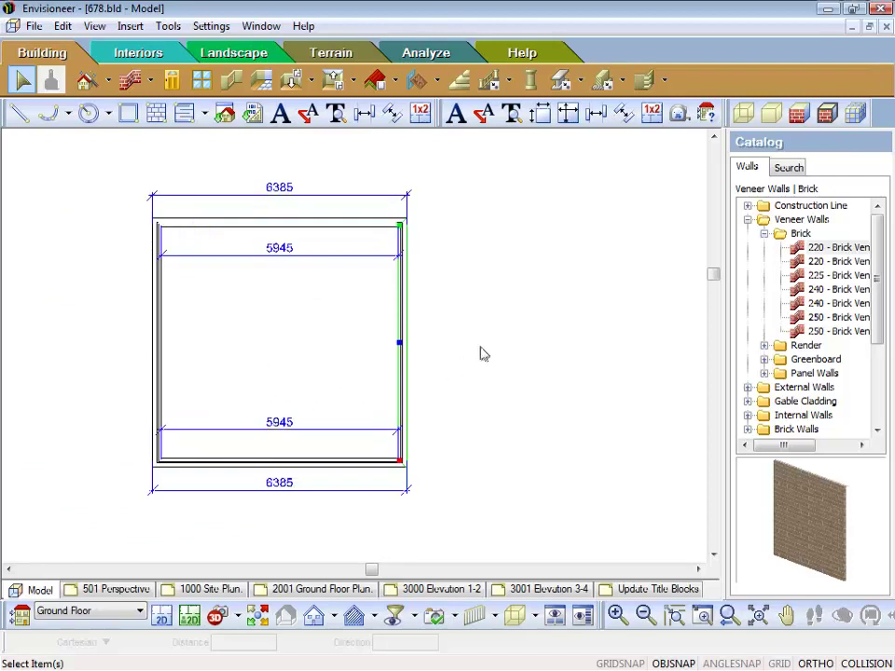
left_click(400, 323)
double_click(293, 194)
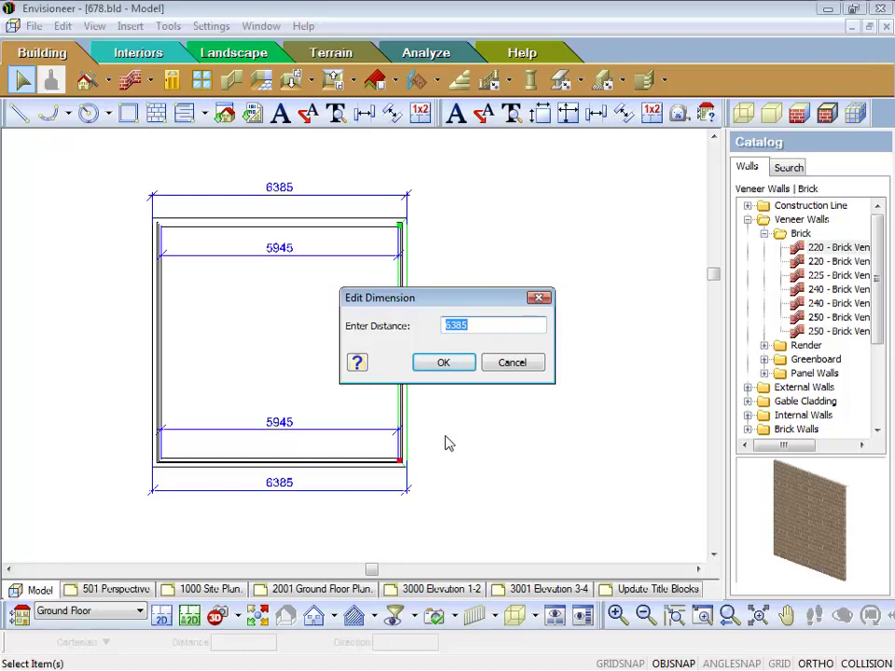
left_click(476, 324)
left_click(508, 363)
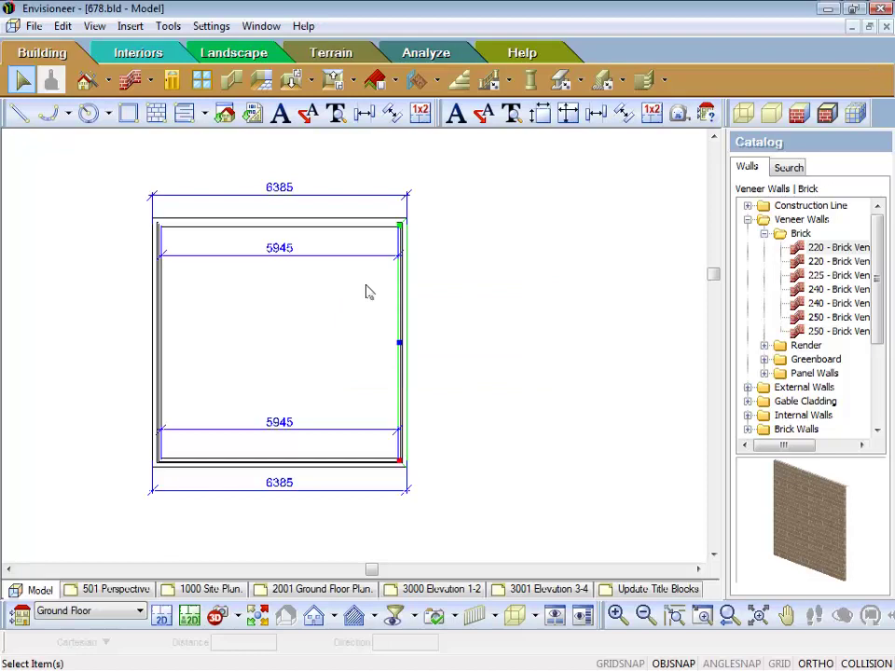
Set the room's overall outer dimensions to 6000 wide by moving the right wall and 6000 deep by moving the lower wall
double_click(297, 192)
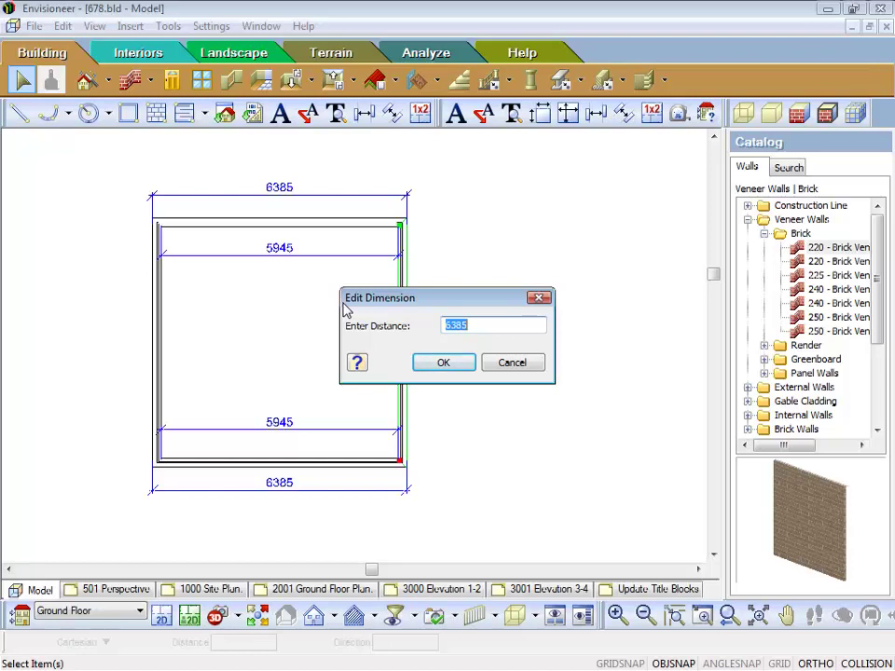
type("6000")
left_click(443, 364)
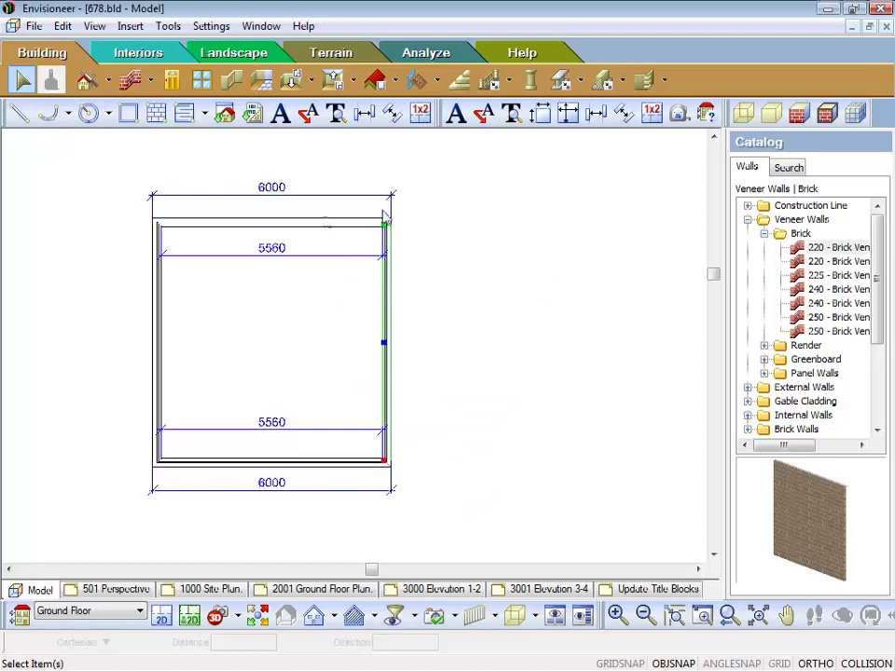
left_click(353, 465)
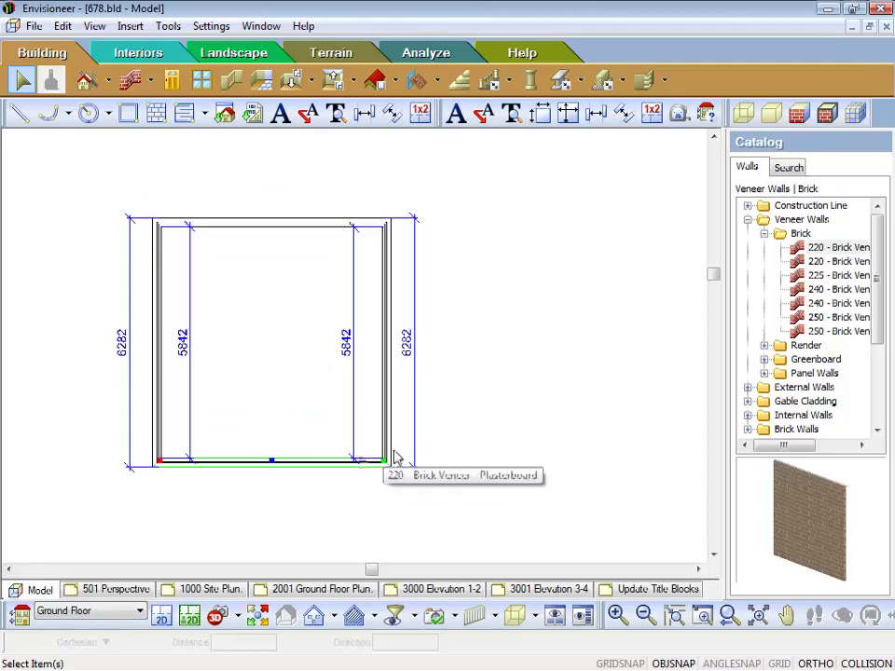
double_click(417, 347)
type("6000")
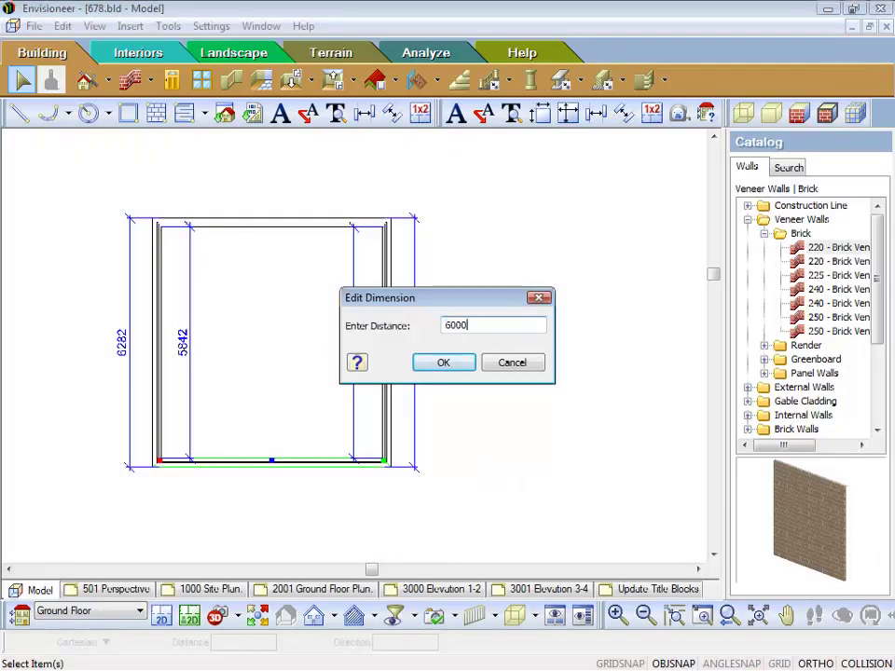
key("Return")
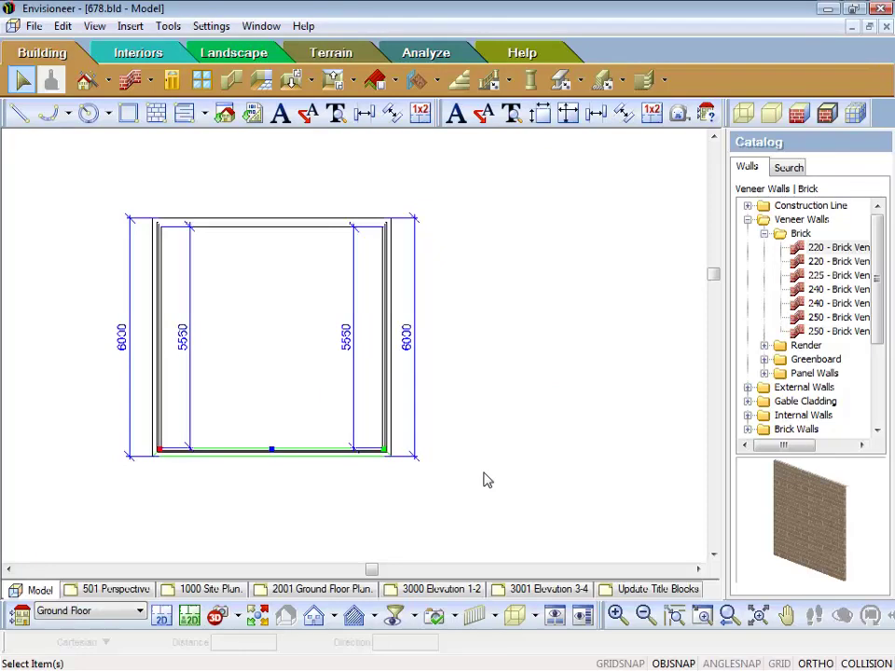
scroll(429, 380, "down", 2)
middle_click_drag(377, 370, 268, 371)
left_click(370, 377)
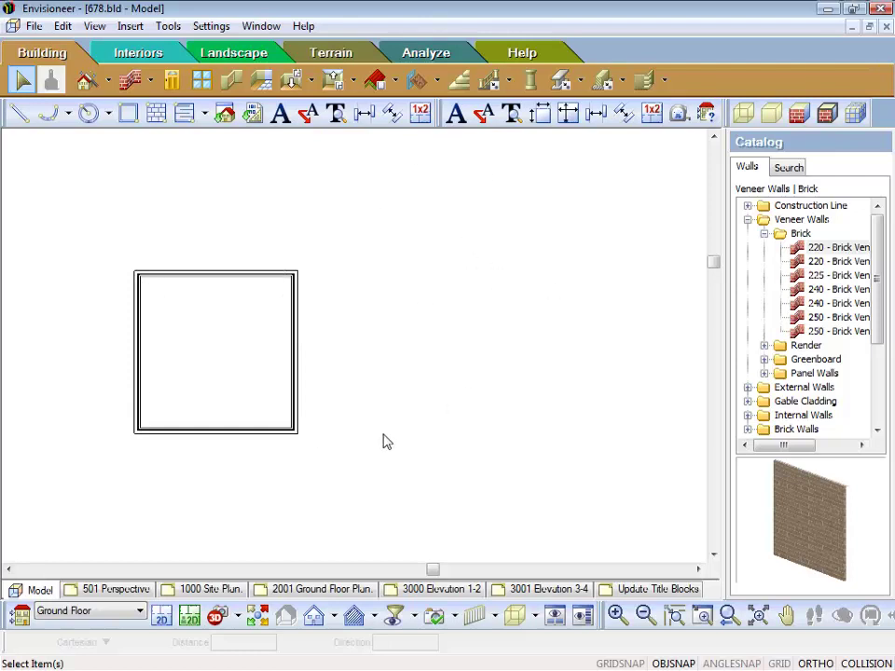
left_click(254, 431)
left_click(294, 342)
left_click(465, 321)
left_click(154, 88)
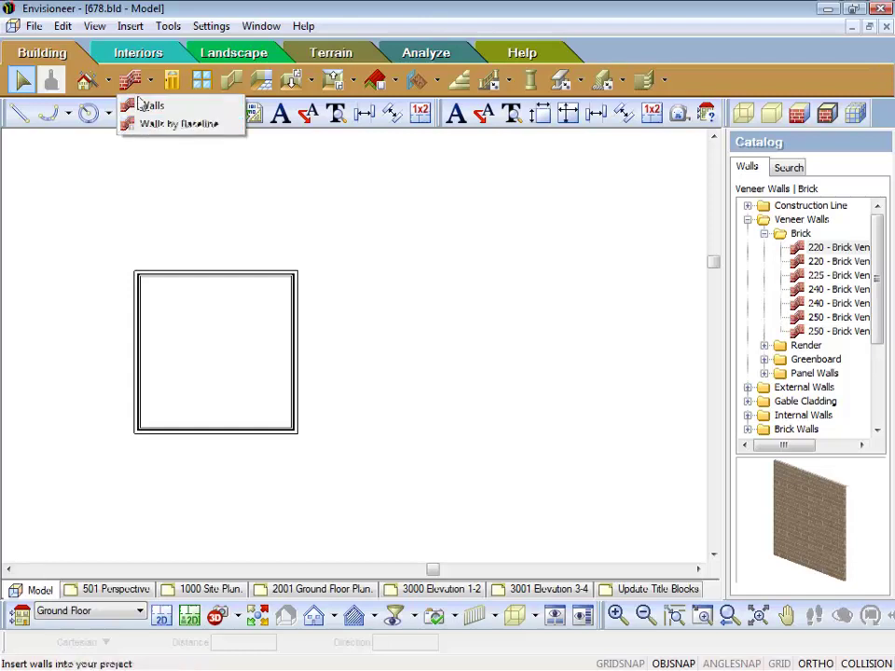
left_click(411, 258)
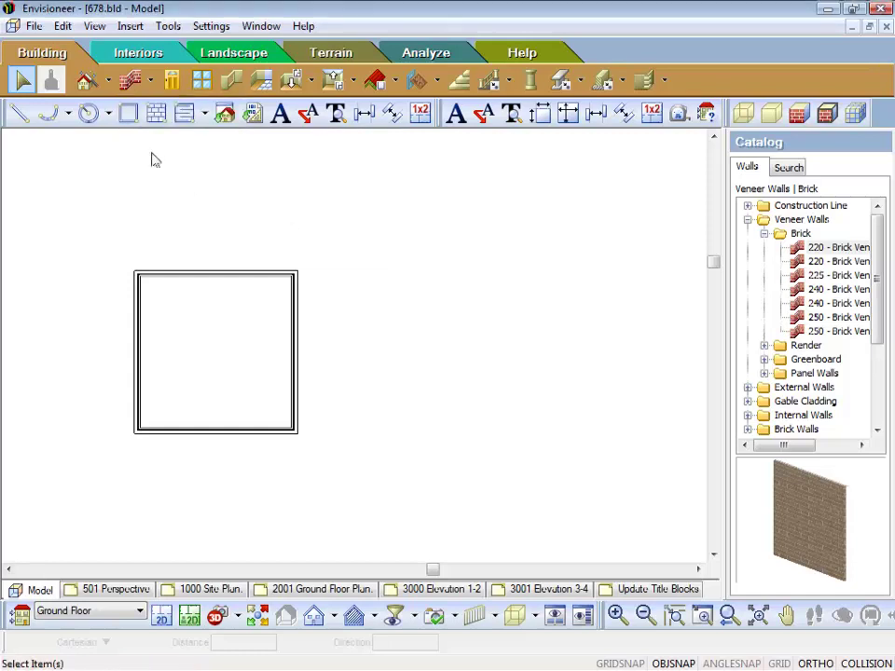
Using Insert by Baseline with the first 220 - Brick Veneer wall, draw a 6000 by 6000 square baseline to the right of the existing room
left_click(813, 250)
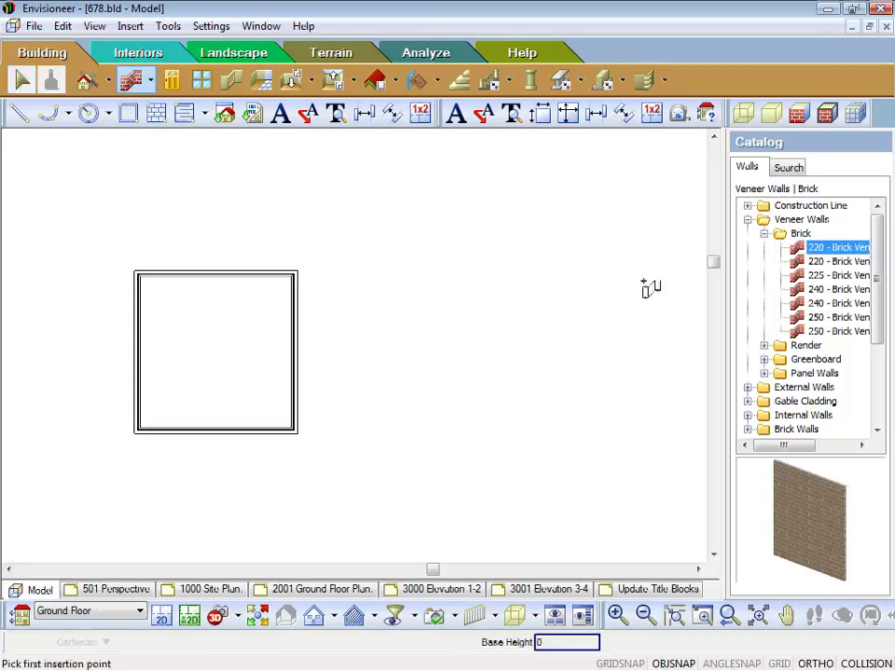
right_click(387, 287)
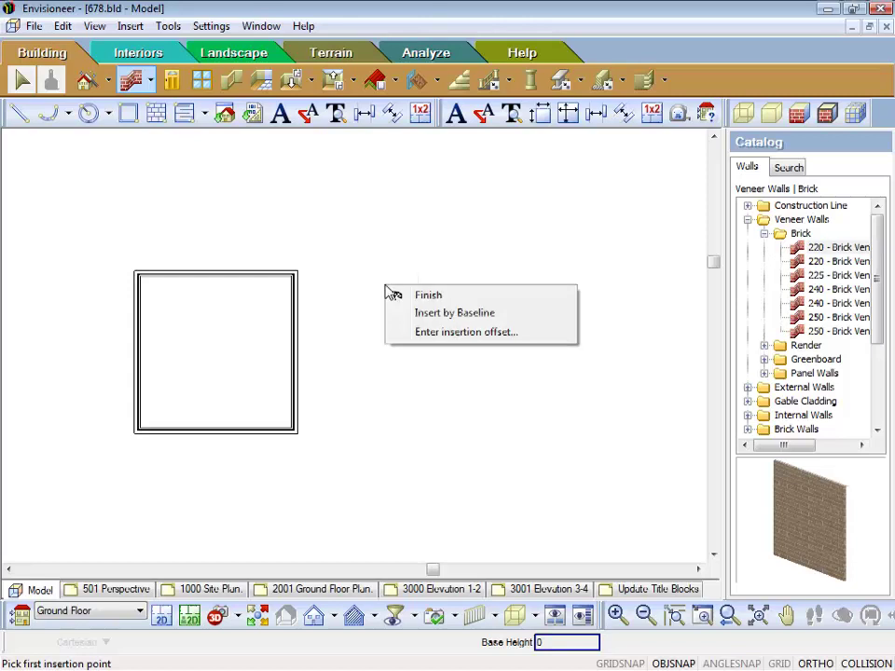
left_click(442, 320)
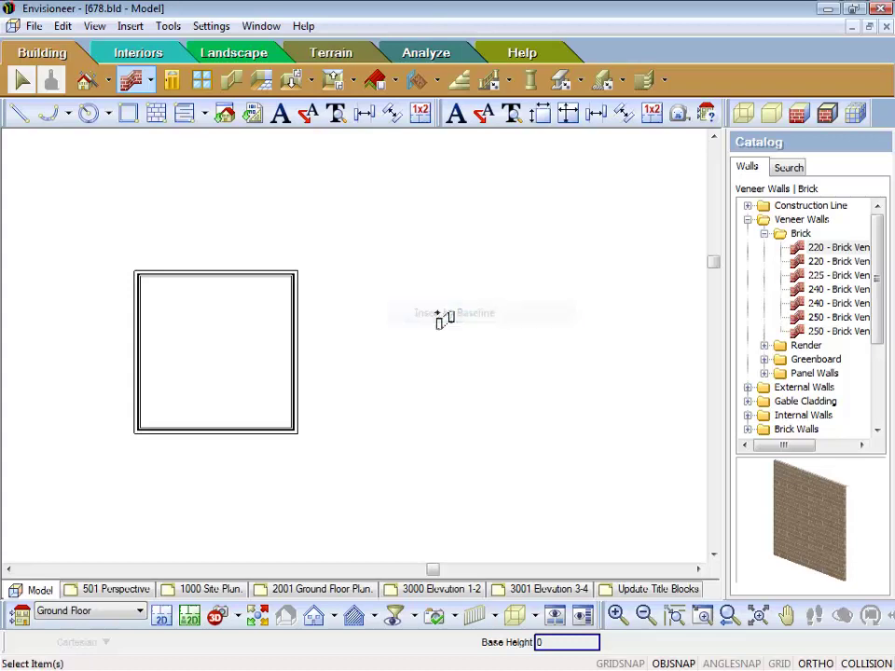
left_click(373, 273)
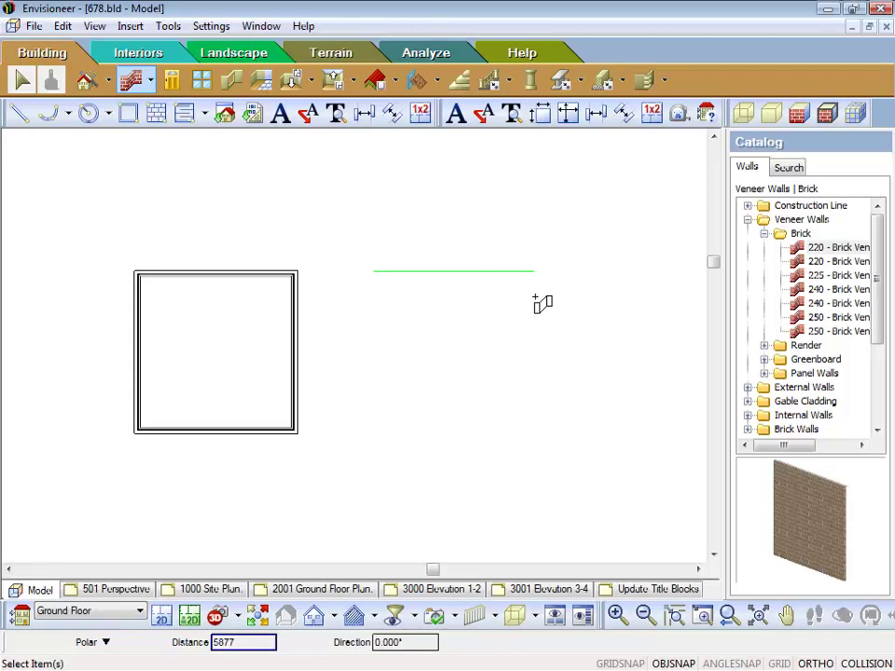
type("6")
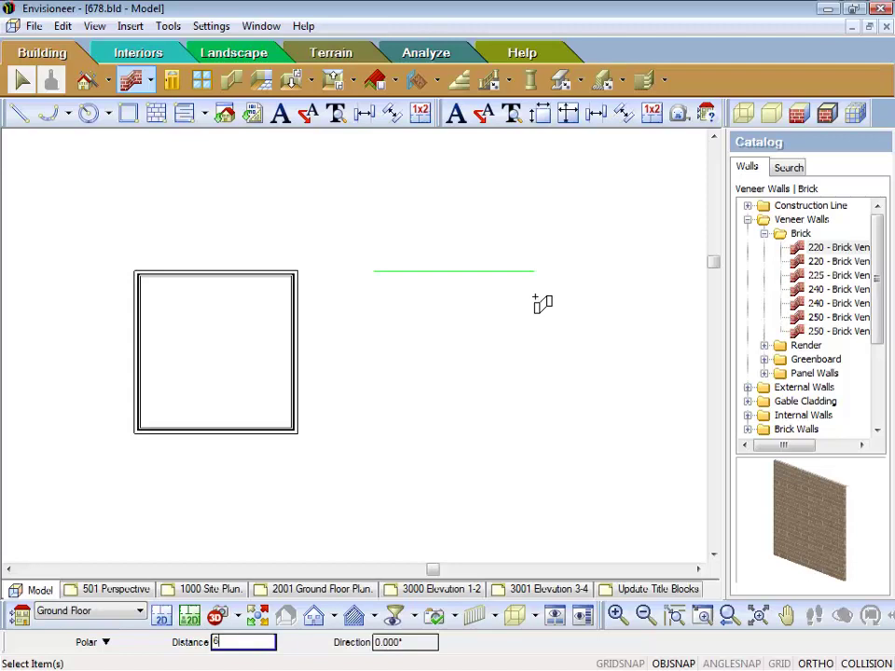
type("000")
key("Return")
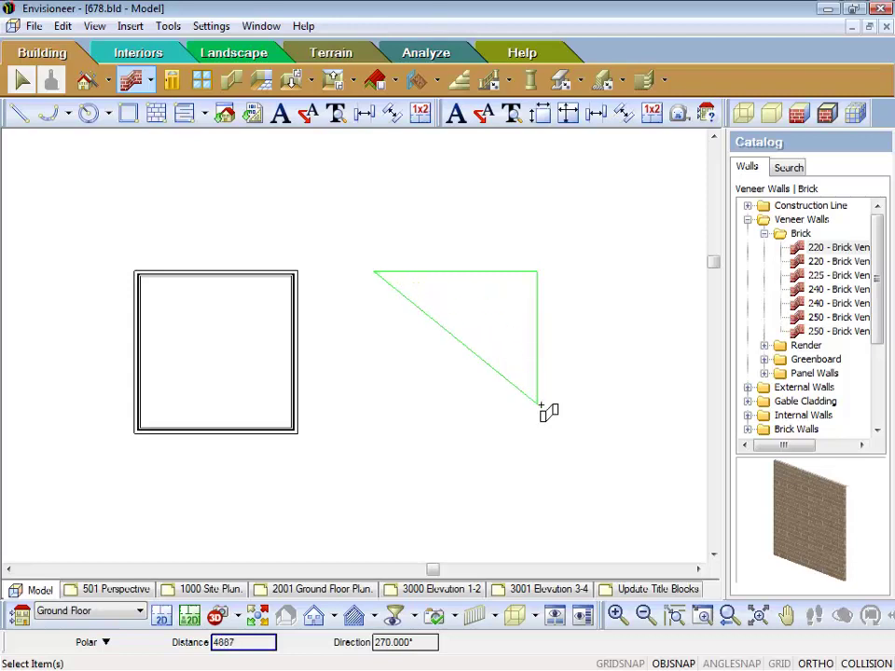
type("6000")
key("Return")
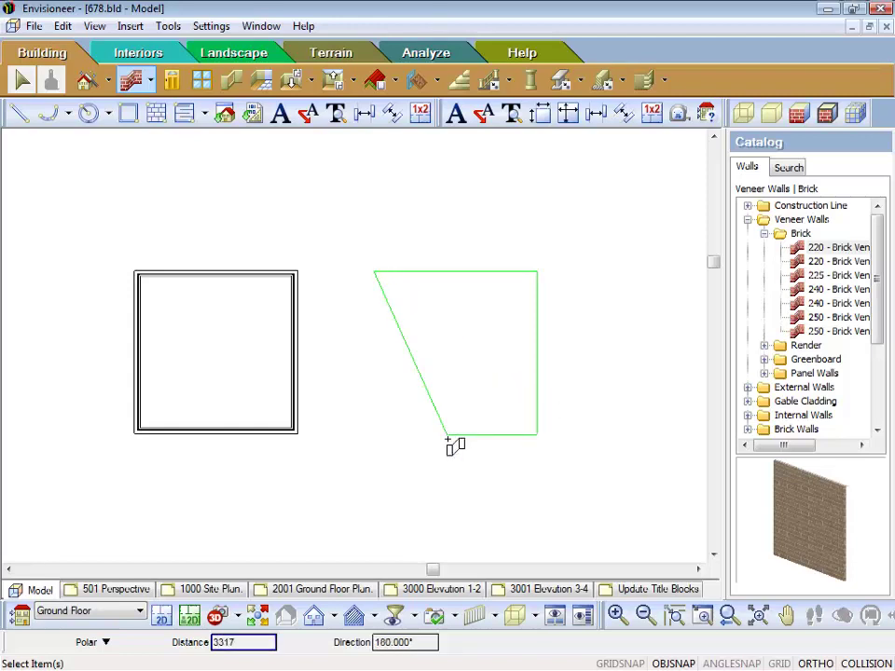
type("6000")
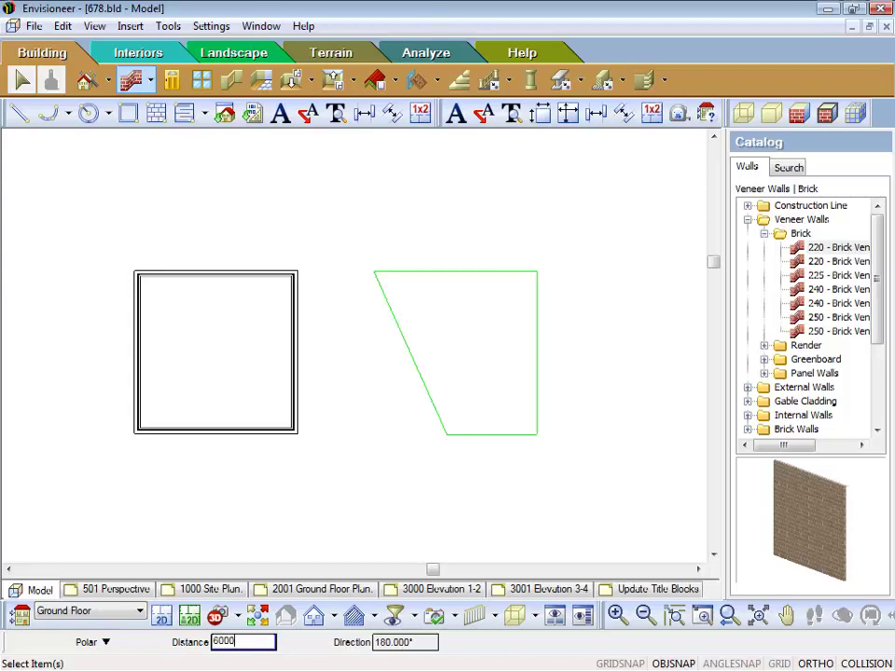
key("Return")
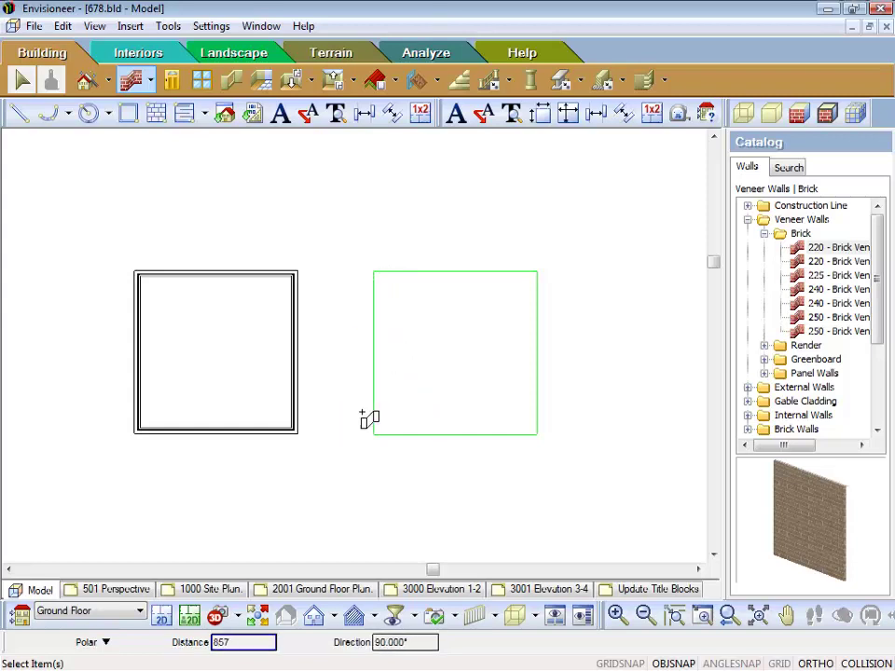
Finish the baseline and generate its walls with Outer Face of Veneer as the external boundary and an outward offset of 0
right_click(384, 391)
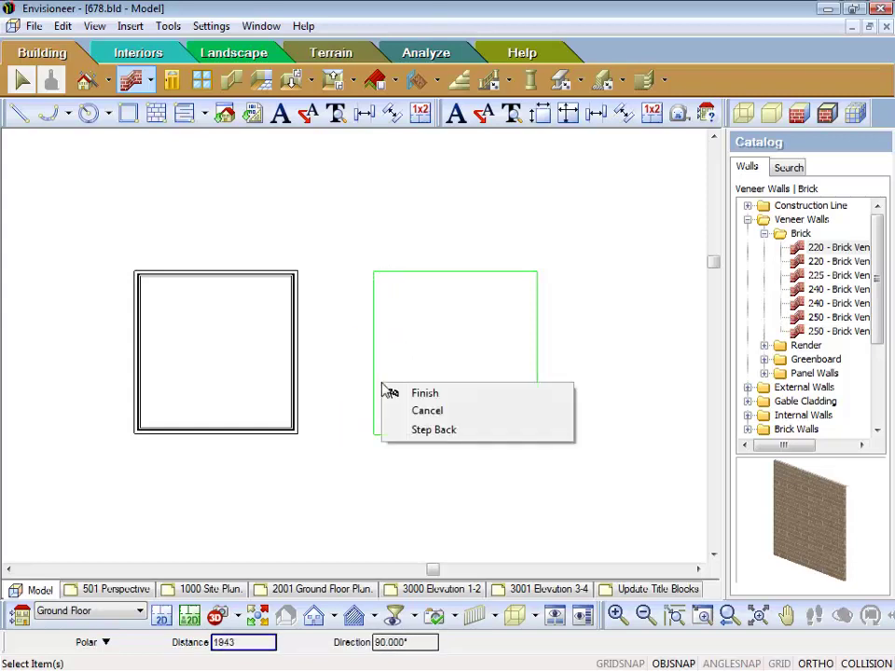
left_click(422, 393)
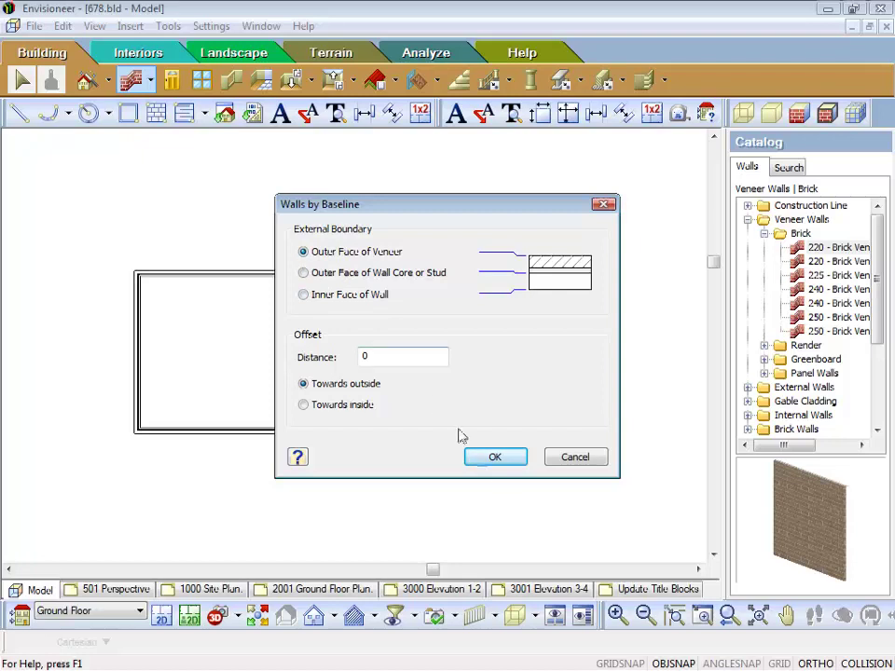
left_click(495, 456)
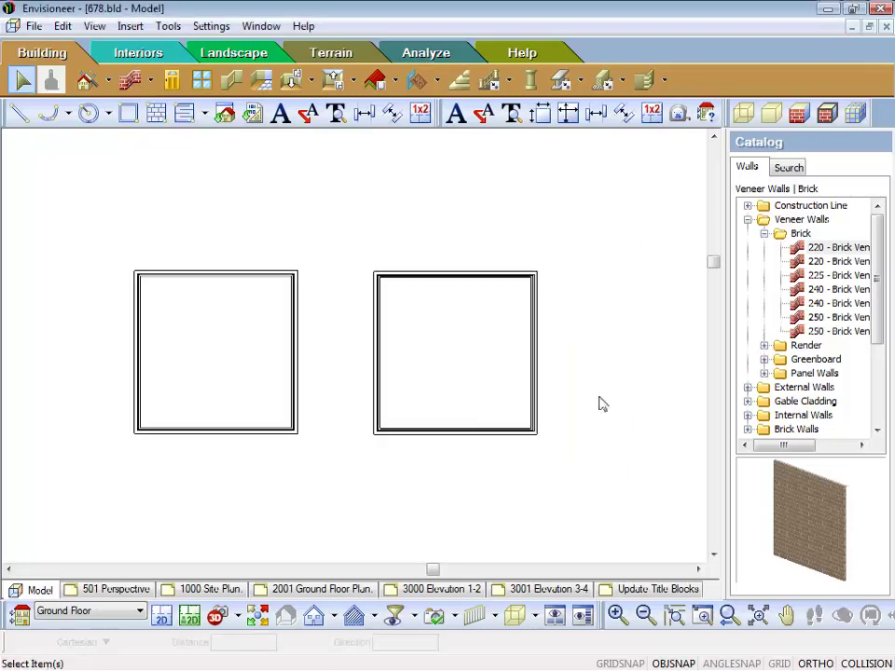
Select the new room's left wall and its lower wall to check the inner and outer dimensions in both directions
scroll(597, 405, "up", 1)
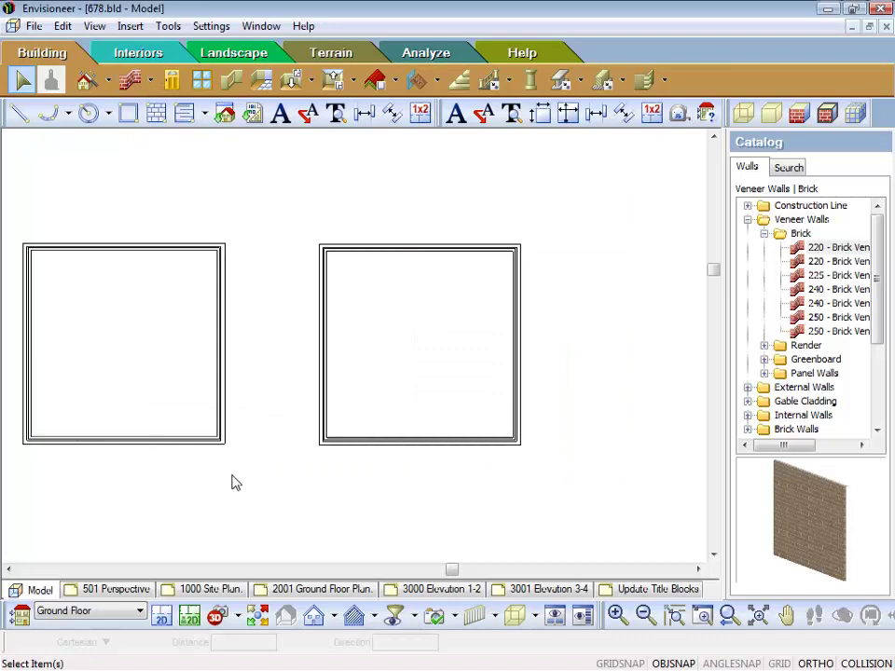
left_click(325, 356)
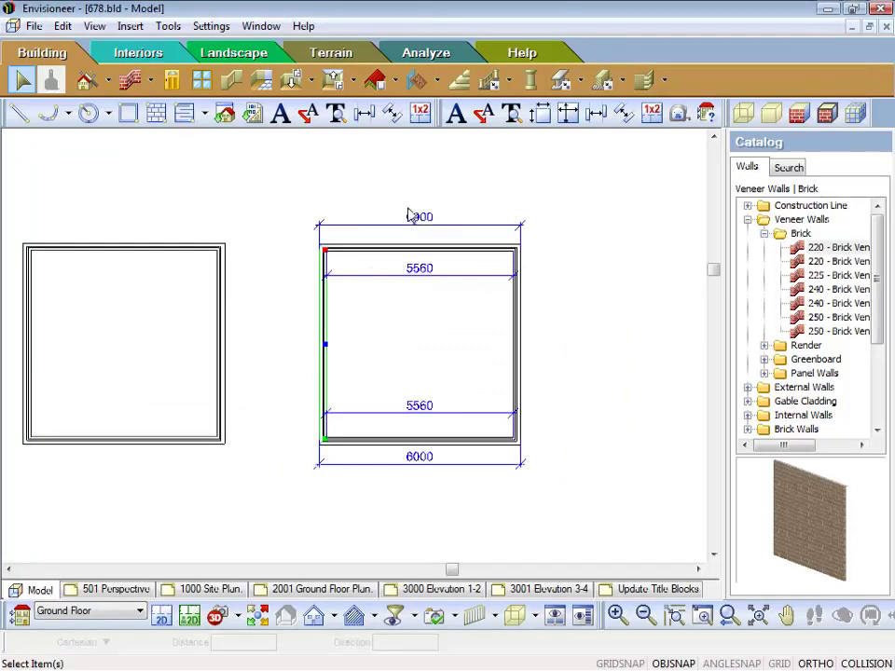
left_click(487, 440)
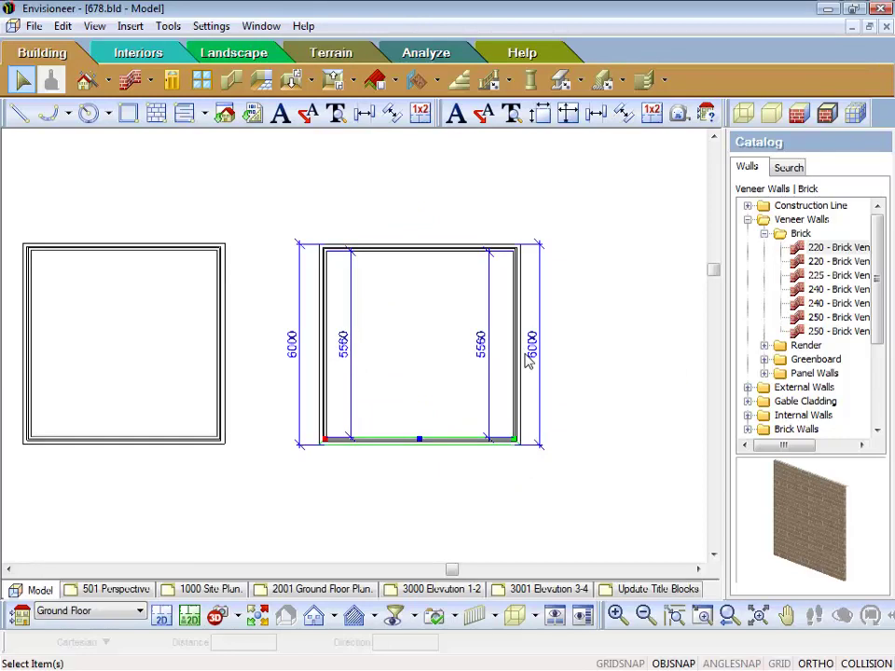
Select all walls of both rooms and delete them
scroll(617, 472, "down", 2)
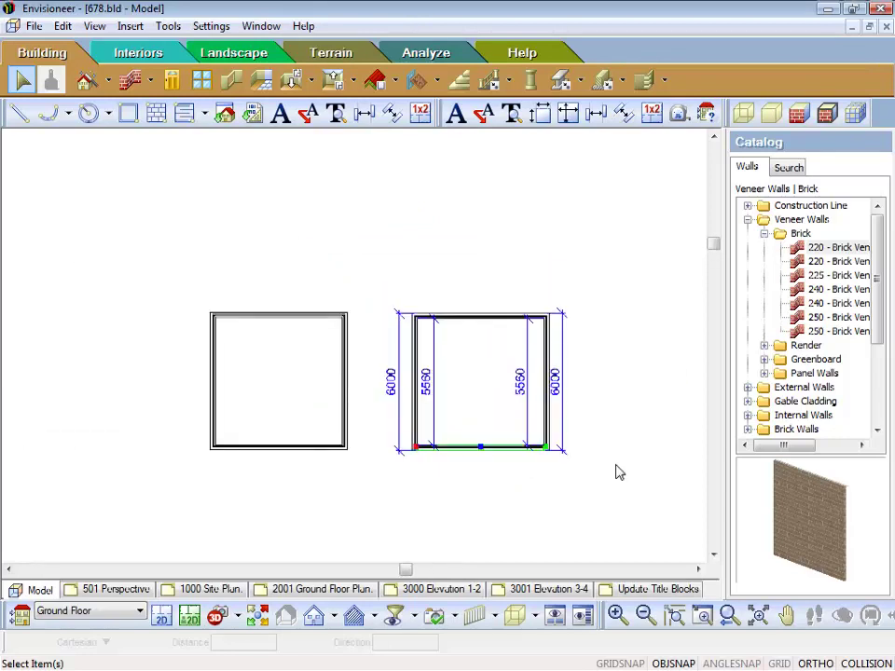
left_click(613, 474)
left_click_drag(610, 486, 139, 277)
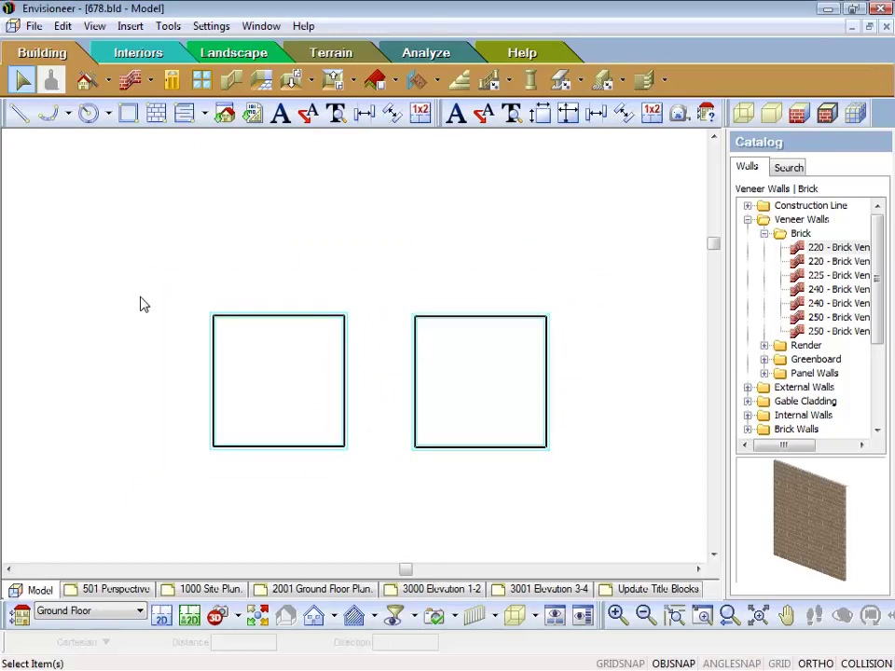
key("Delete")
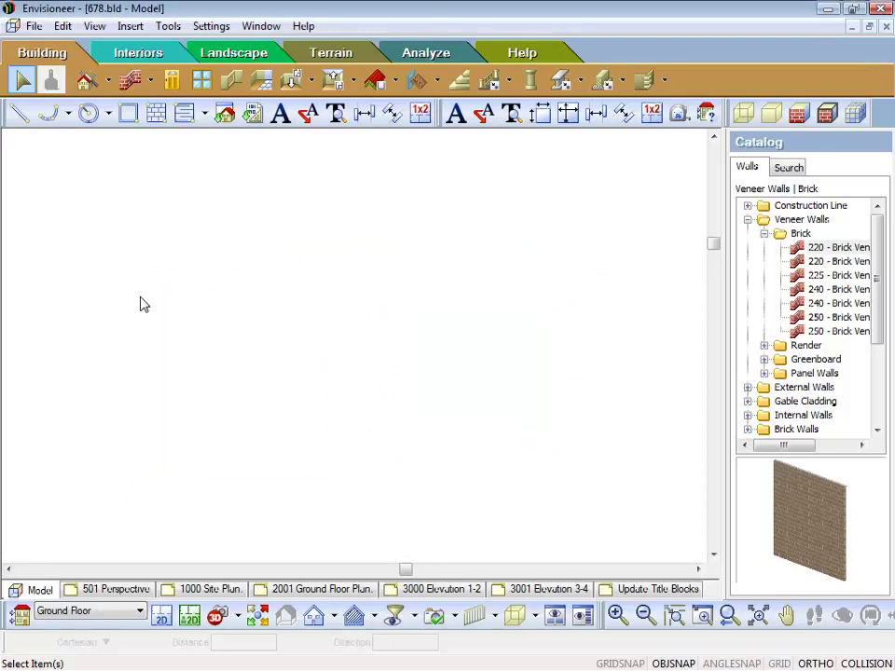
Start importing a project trace image and check which image file types are supported
scroll(295, 382, "down", 5)
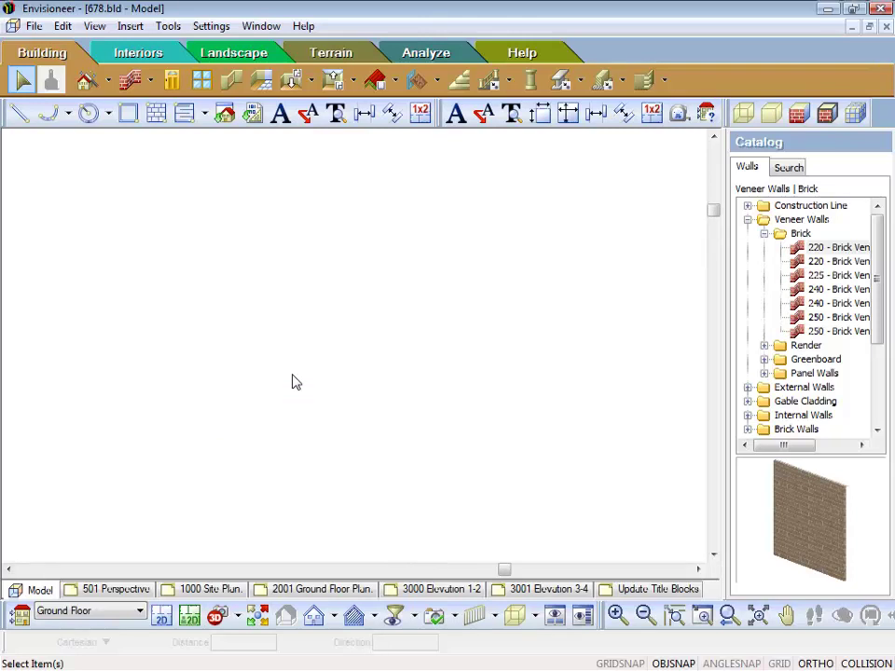
scroll(229, 421, "down", 1)
middle_click_drag(229, 421, 389, 243)
scroll(390, 243, "down", 3)
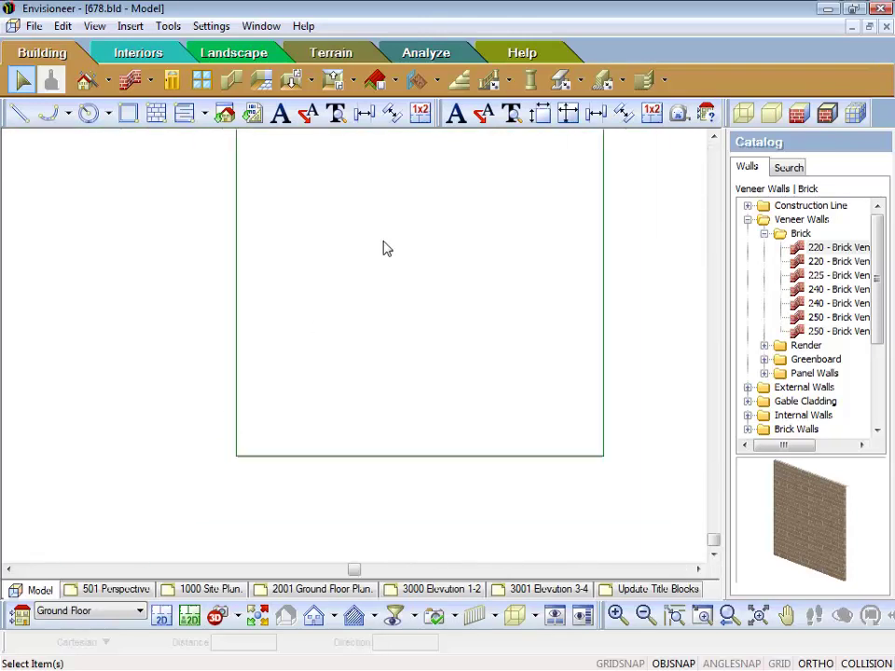
middle_click_drag(434, 318, 371, 403)
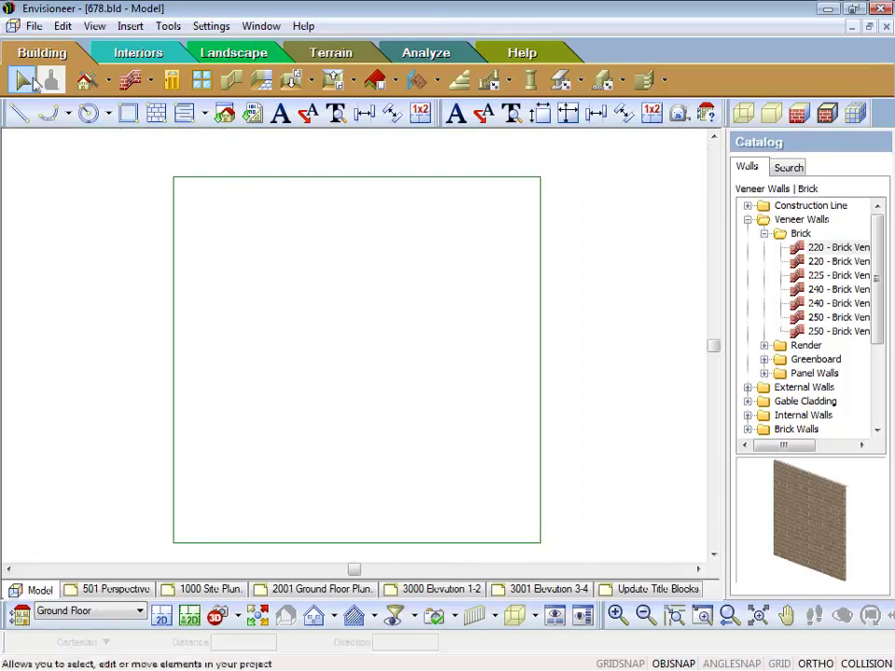
left_click(34, 27)
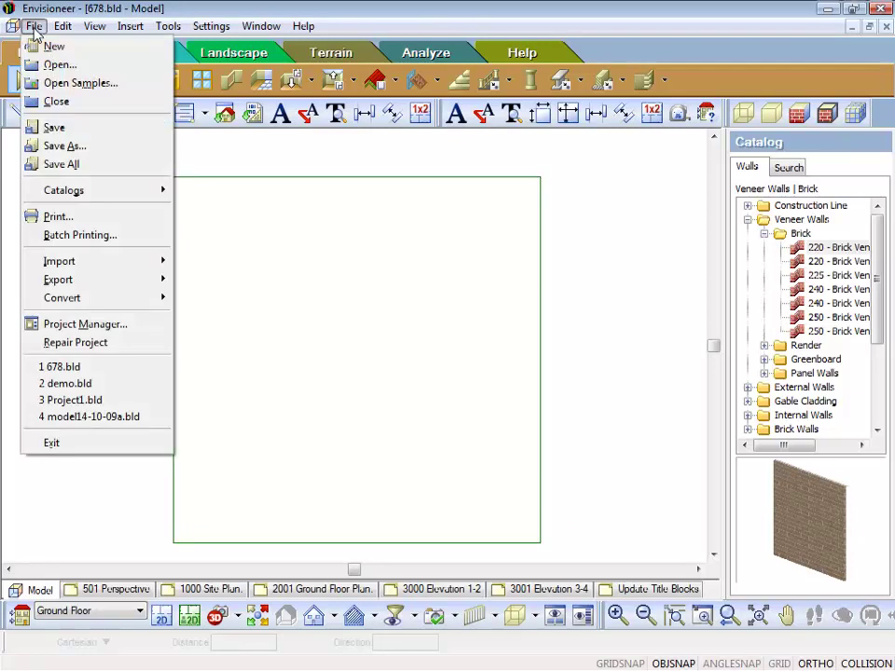
mouse_move(103, 264)
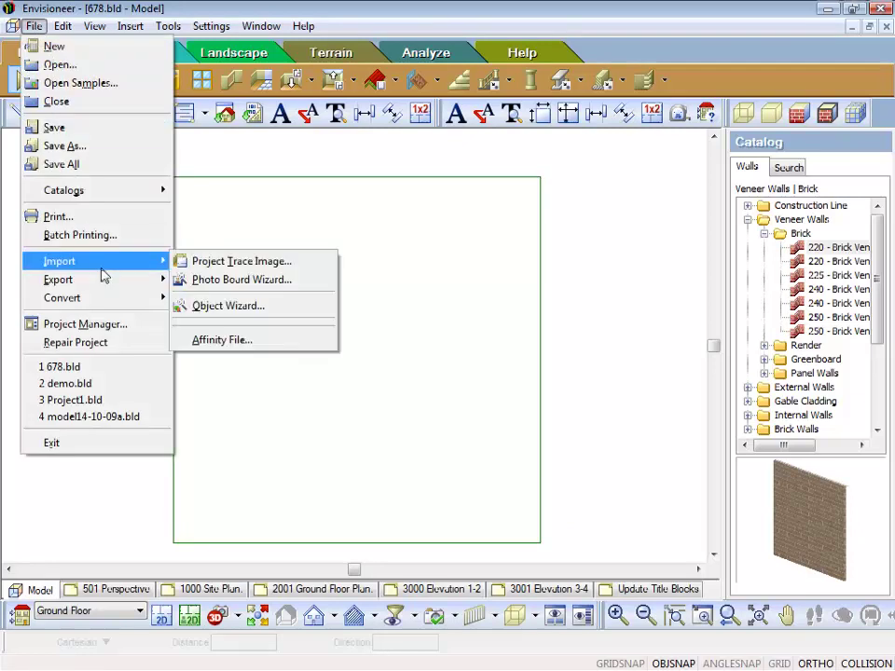
left_click(214, 265)
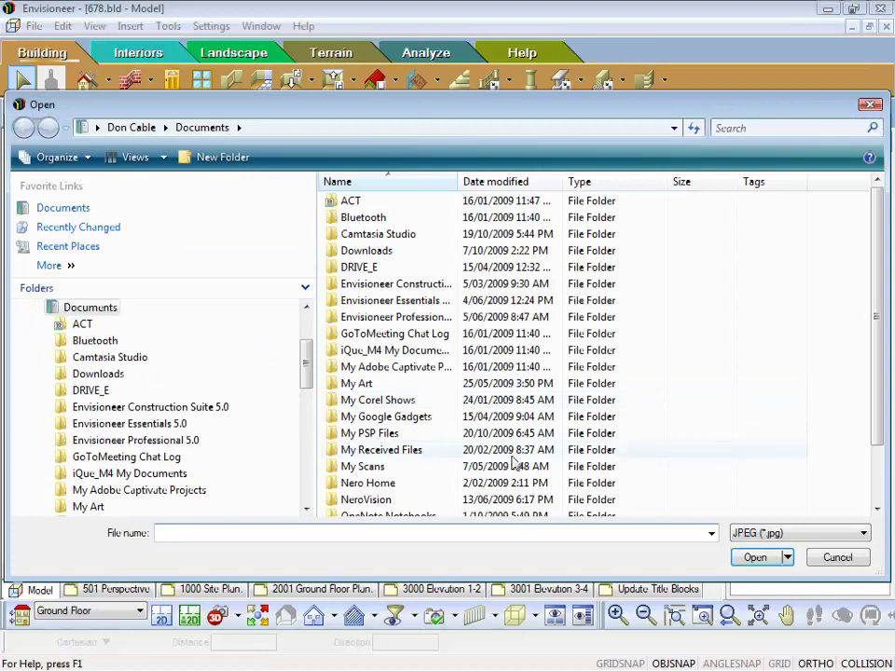
left_click(864, 534)
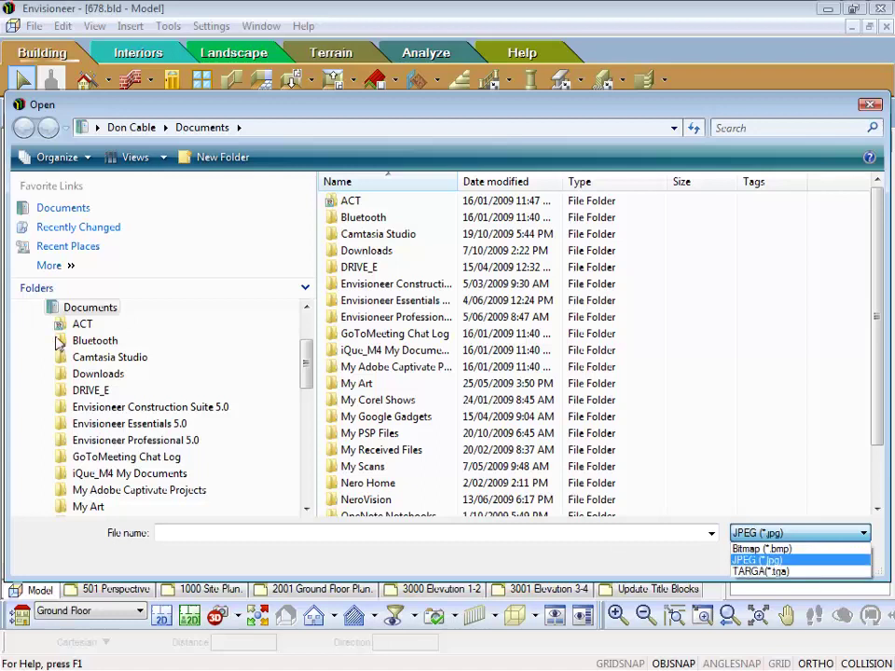
Browse to the Trace Images folder on DATA (E:), inside Training Docs and Training Example Drawing
left_click(305, 373)
mouse_move(306, 359)
left_mouse_down()
mouse_move(304, 460)
mouse_move(305, 337)
left_mouse_up()
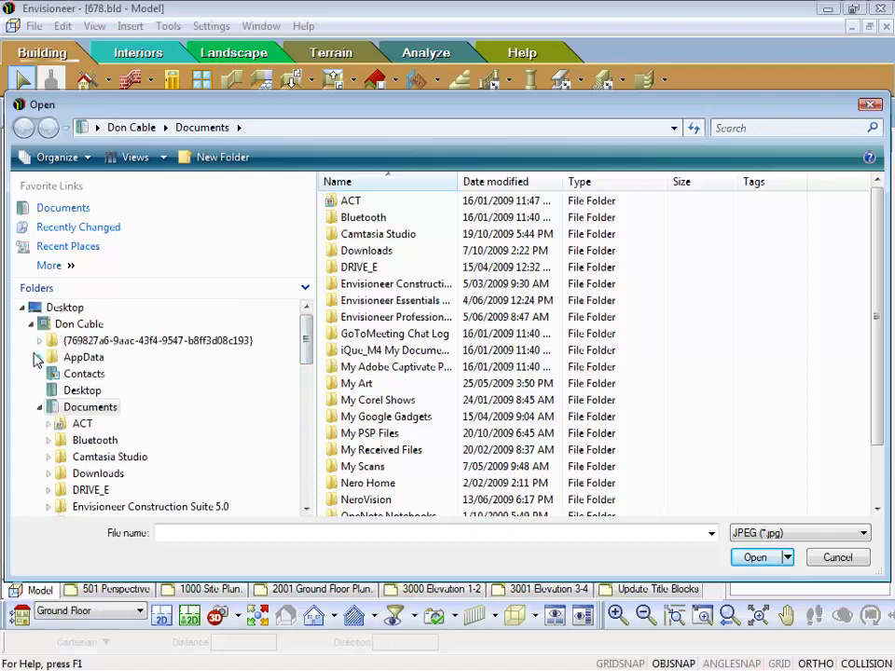
left_click(39, 409)
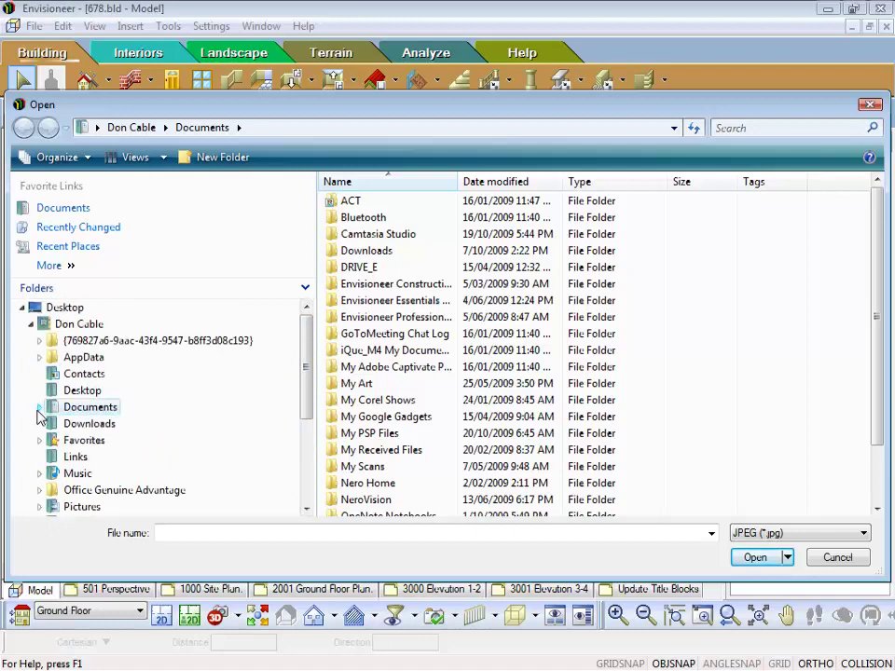
scroll(39, 417, "down", 3)
left_click(31, 457)
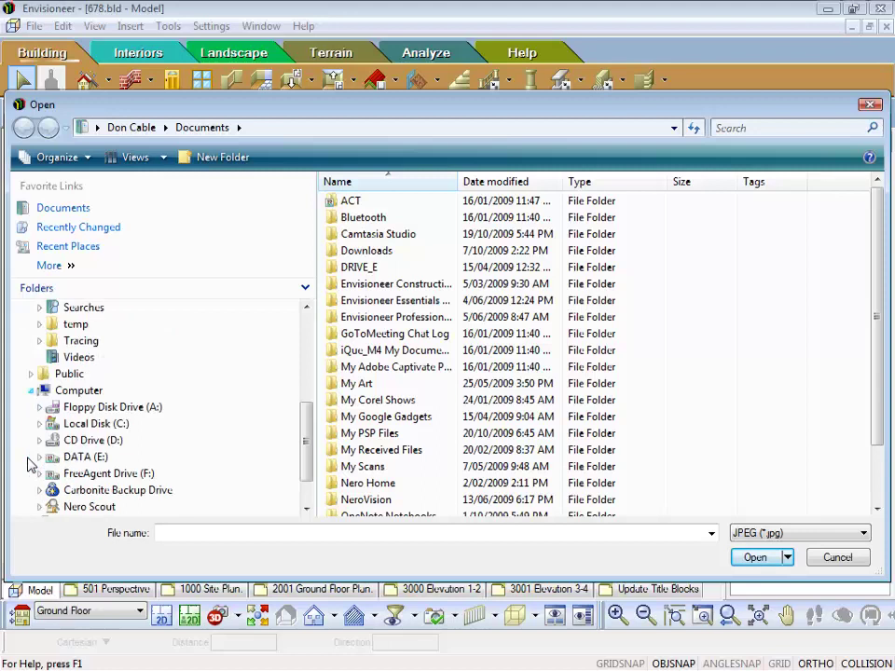
left_click(39, 457)
scroll(39, 455, "down", 10)
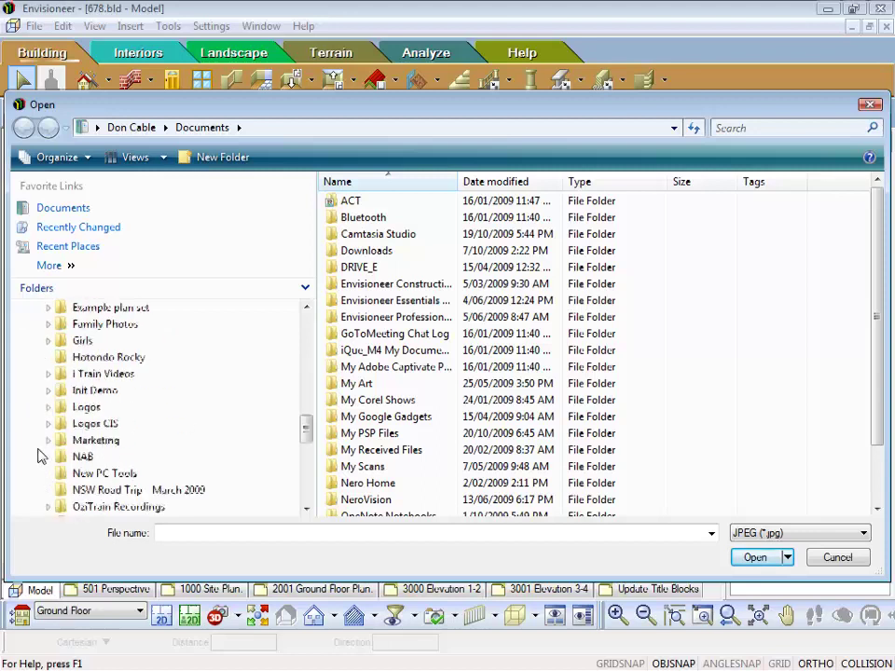
scroll(39, 455, "down", 2)
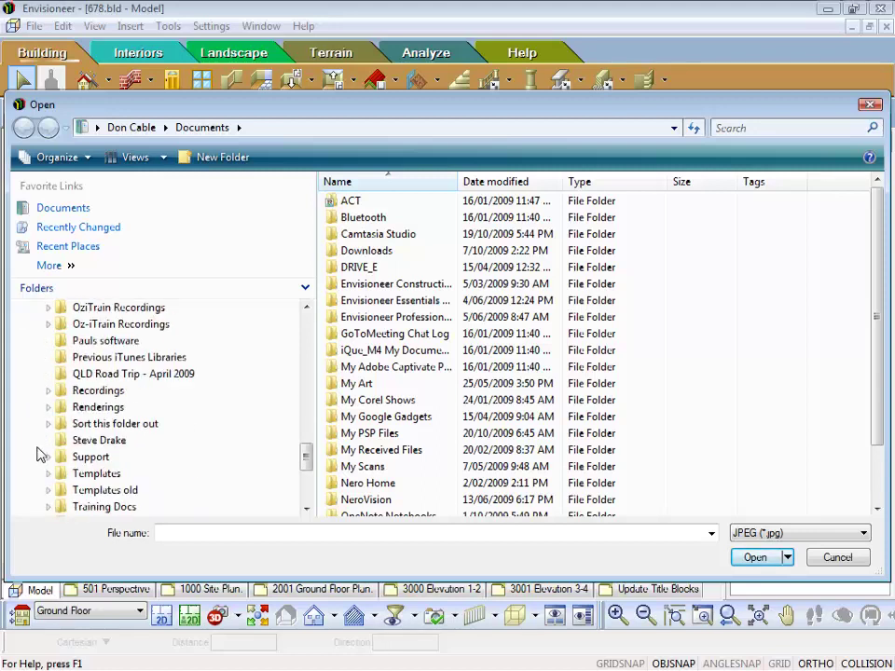
left_click(49, 508)
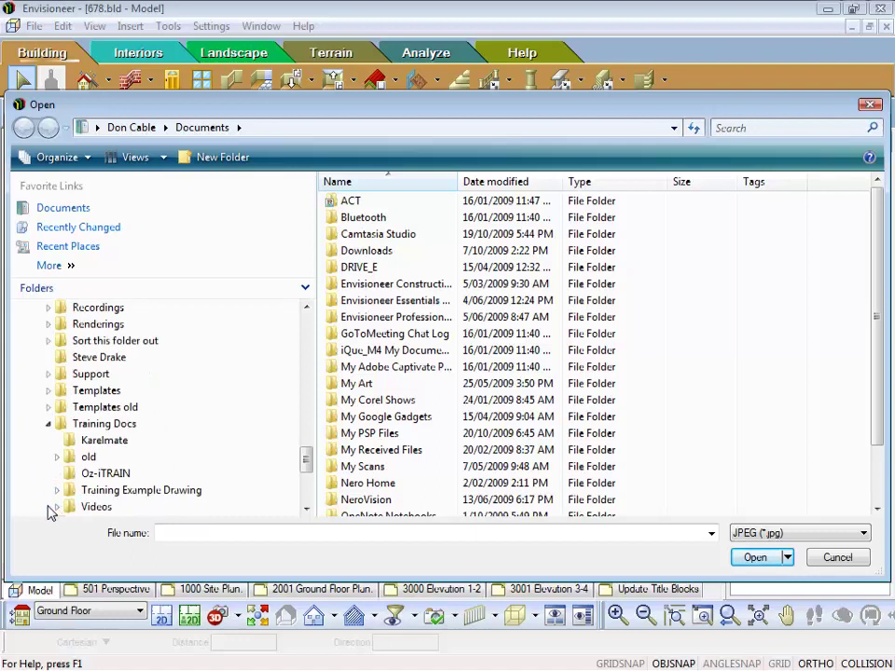
scroll(51, 466, "down", 3)
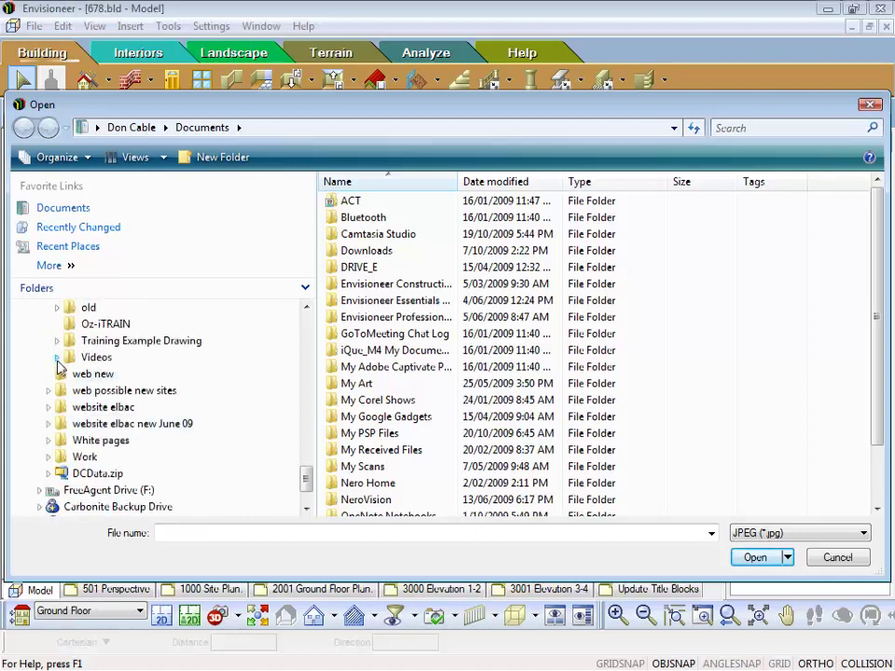
scroll(126, 457, "up", 1)
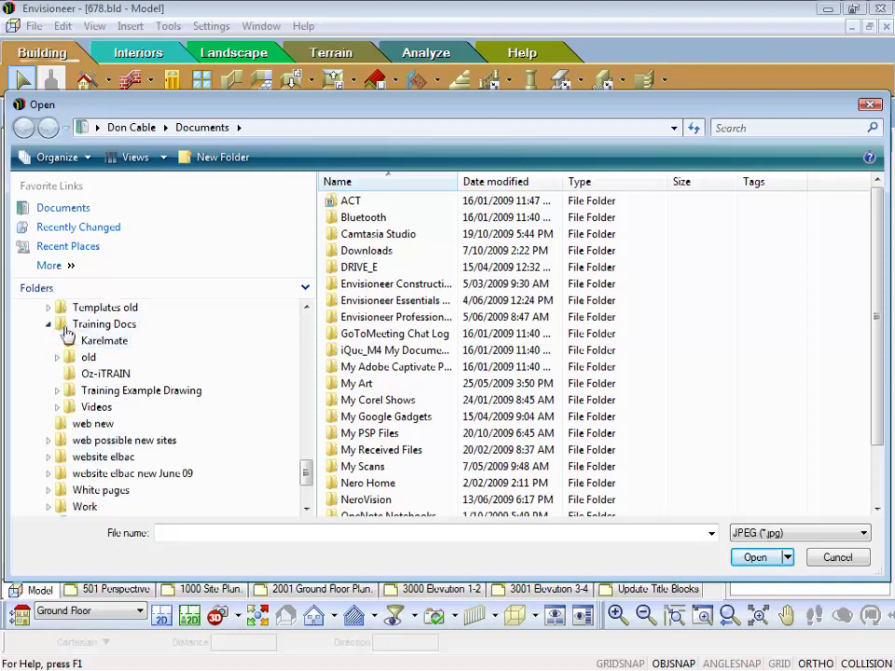
left_click(93, 323)
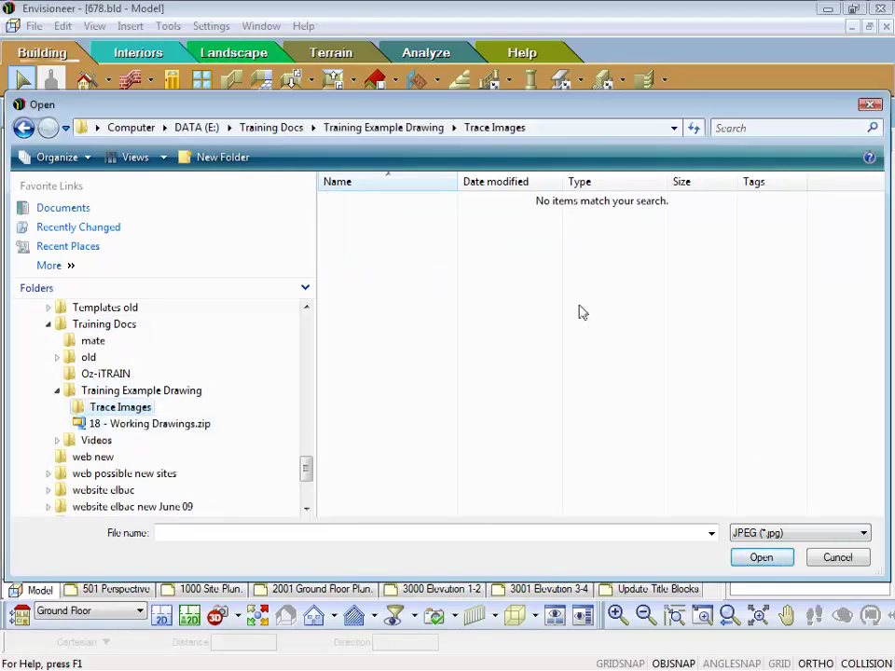
Filter the folder to Bitmap (*.bmp) files and show them as extra large icons
left_click(863, 533)
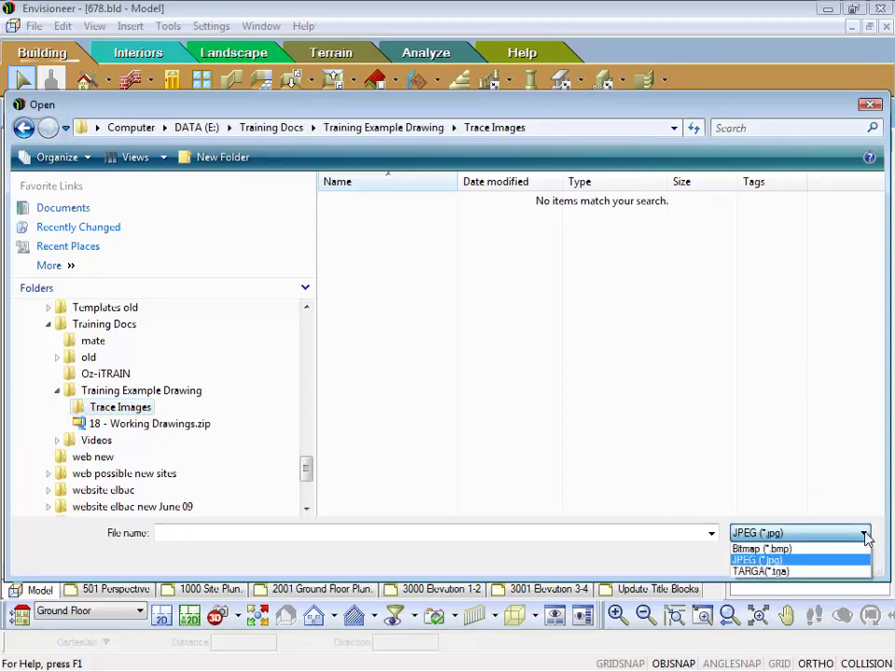
left_click(813, 550)
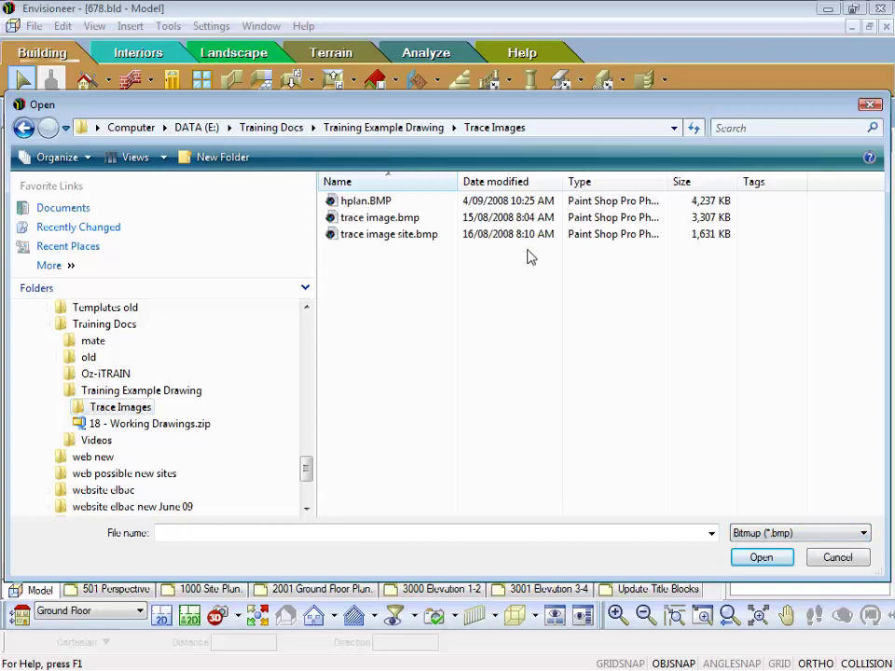
left_click(163, 157)
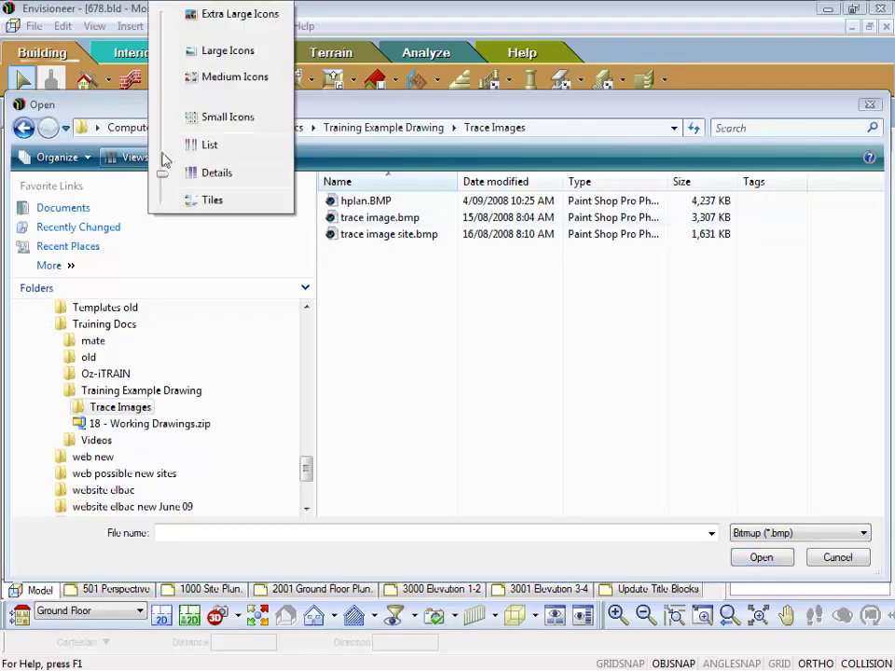
left_click(234, 16)
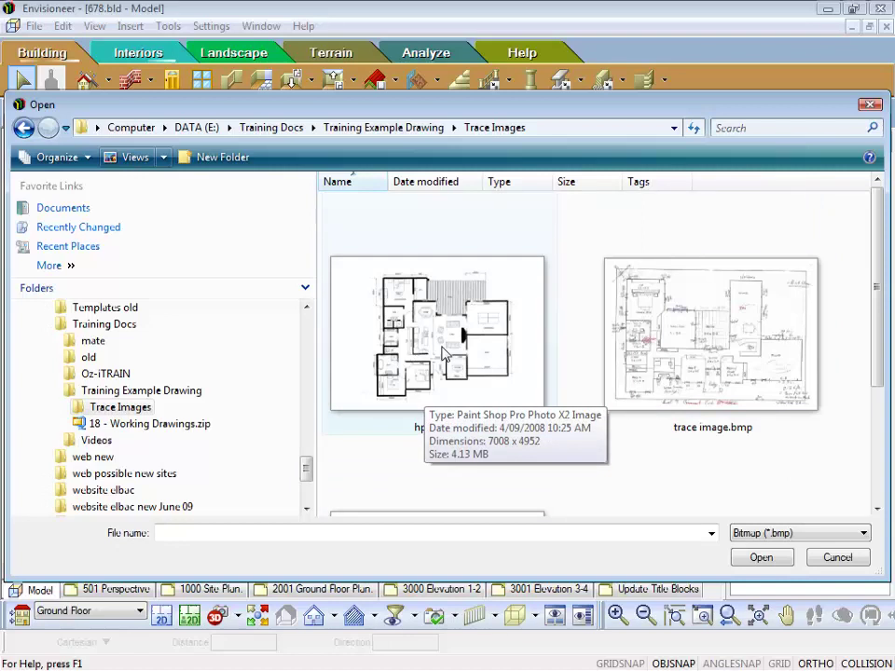
Import trace image.bmp with its original aspect ratio and default size, placing it near the middle of the green square
left_click(711, 373)
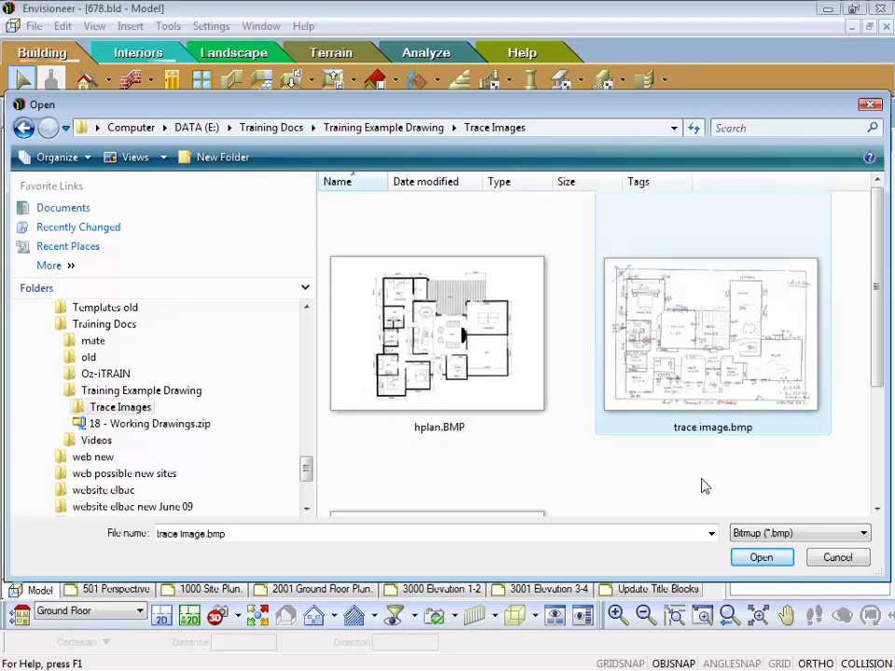
left_click(761, 558)
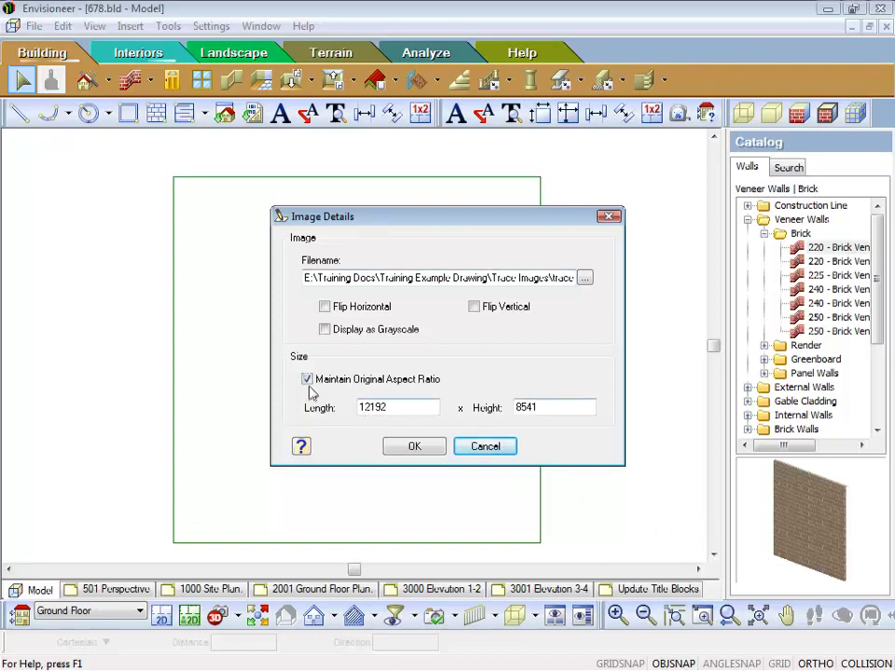
left_click(416, 448)
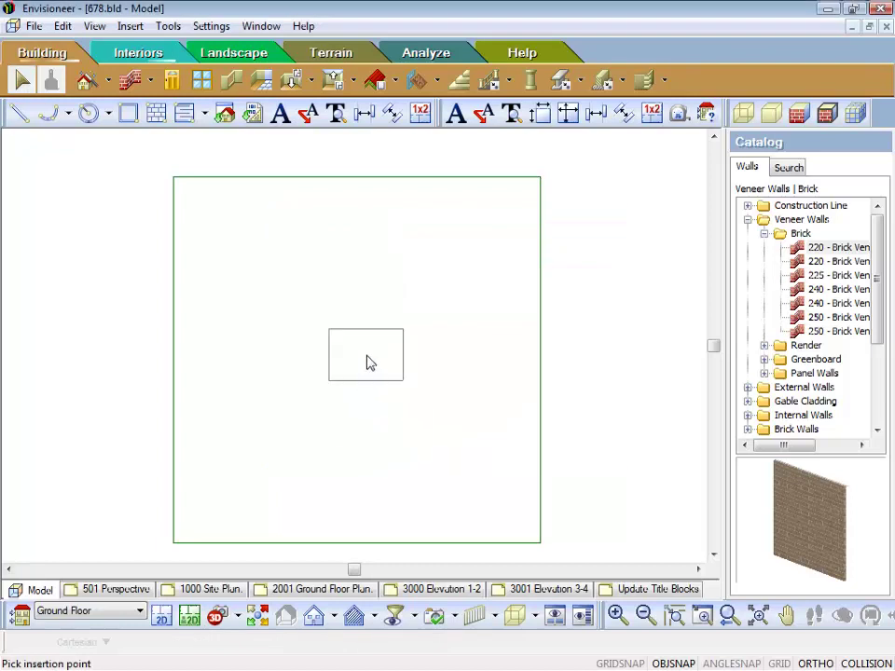
left_click(413, 479)
Resize the trace image by picking both ends of the Bed 4/Study front wall and setting their distance to 3300
scroll(366, 365, "up", 3)
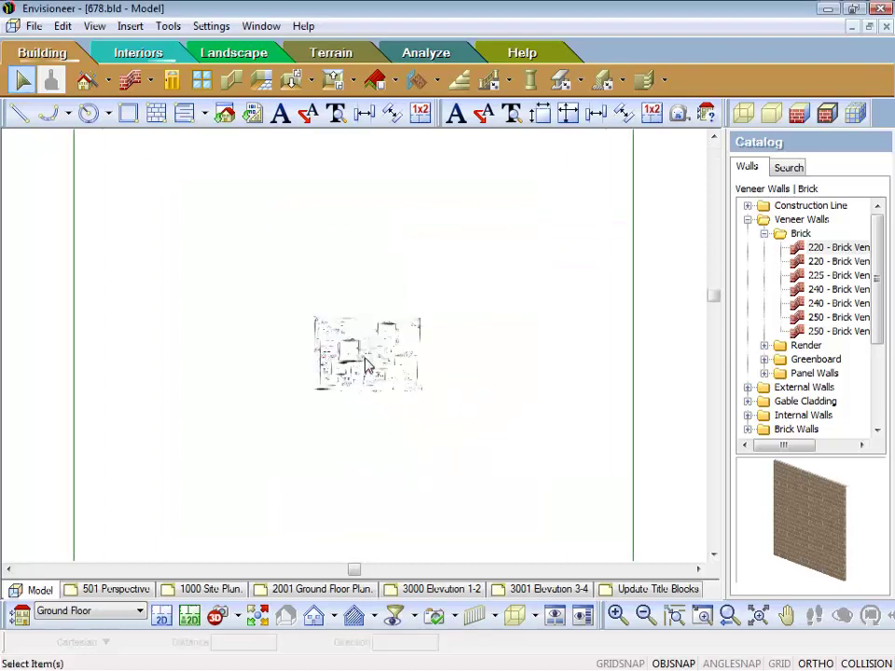
scroll(373, 368, "up", 5)
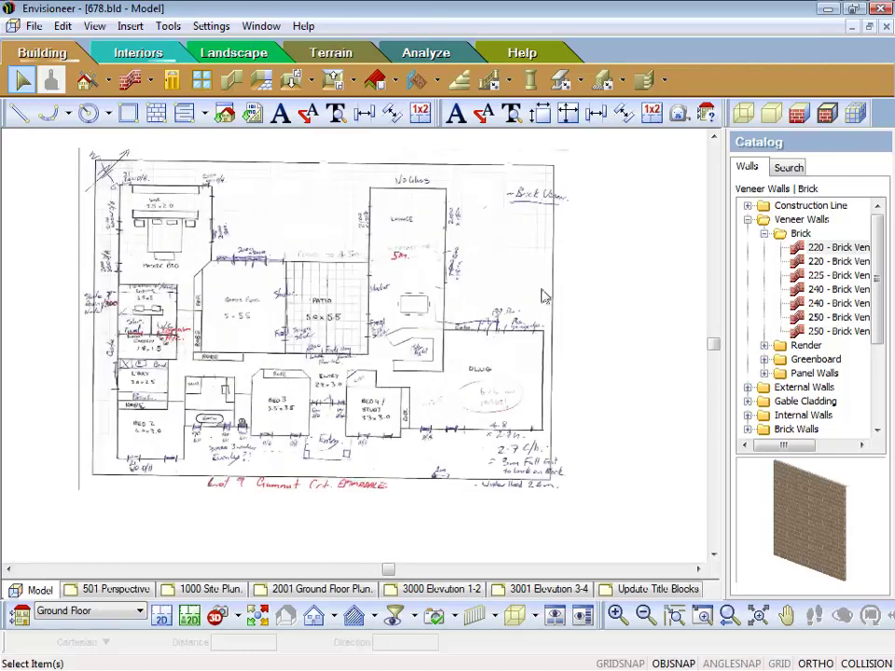
scroll(560, 401, "up", 3)
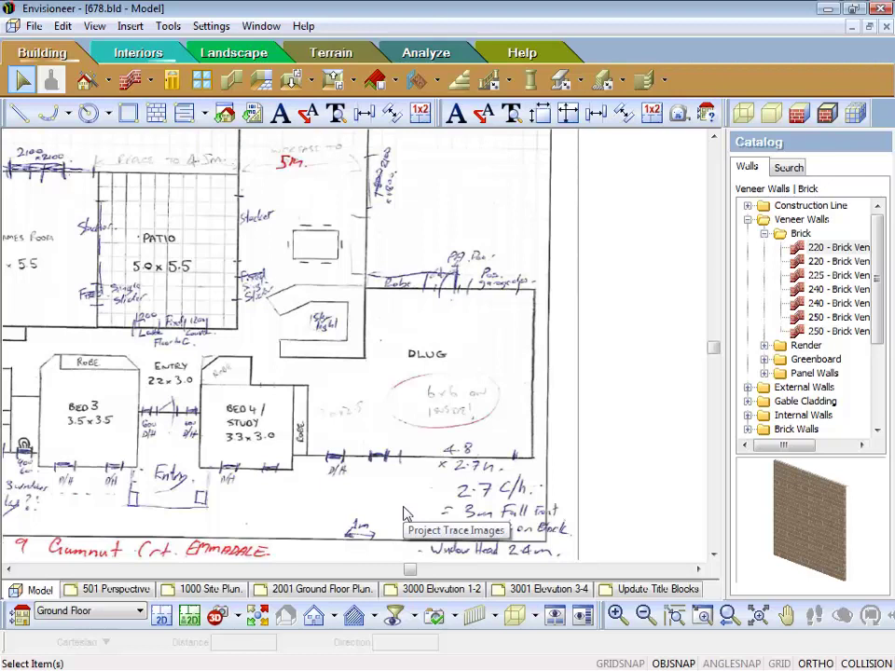
scroll(405, 515, "down", 3)
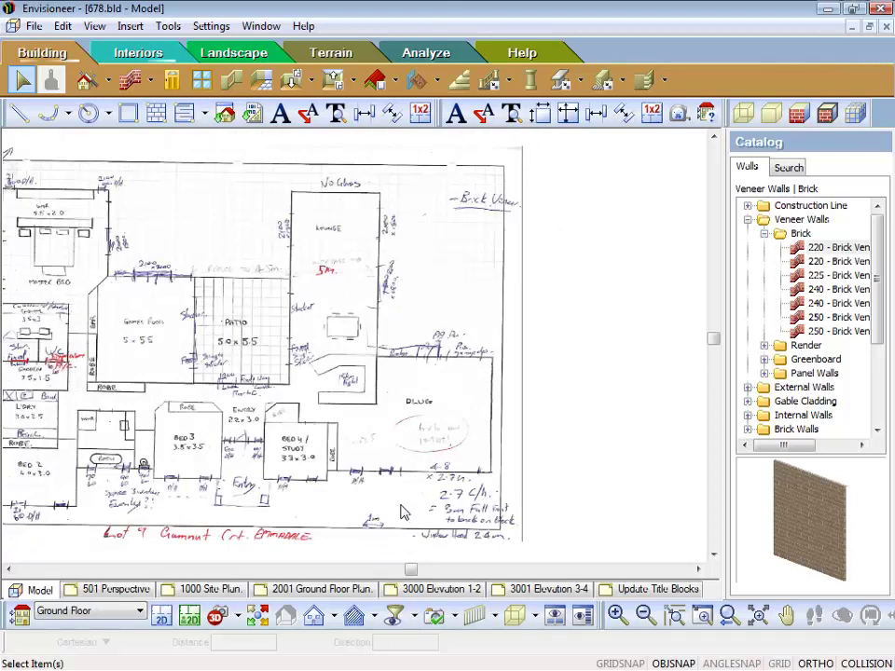
scroll(262, 495, "up", 4)
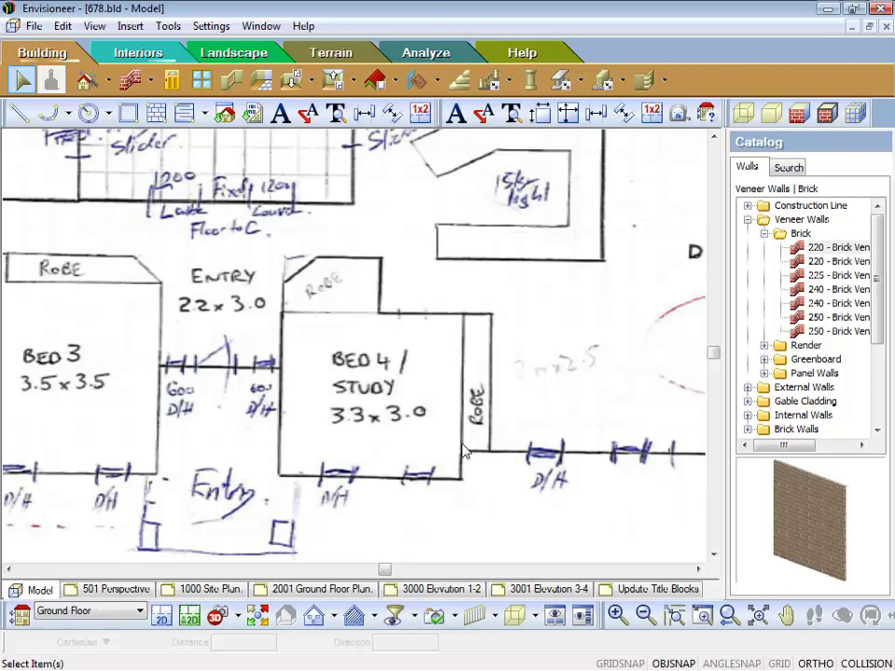
right_click(462, 327)
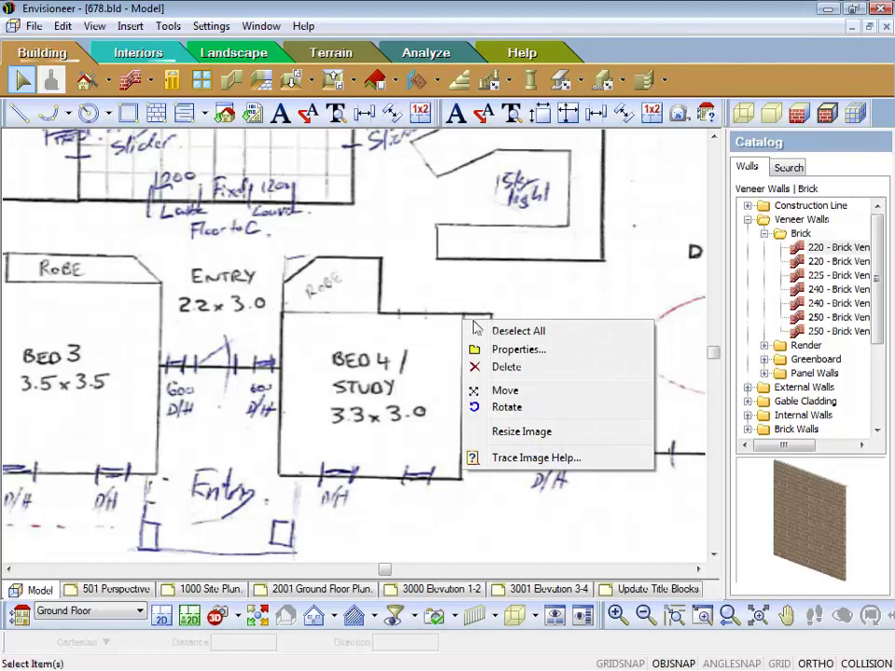
left_click(508, 434)
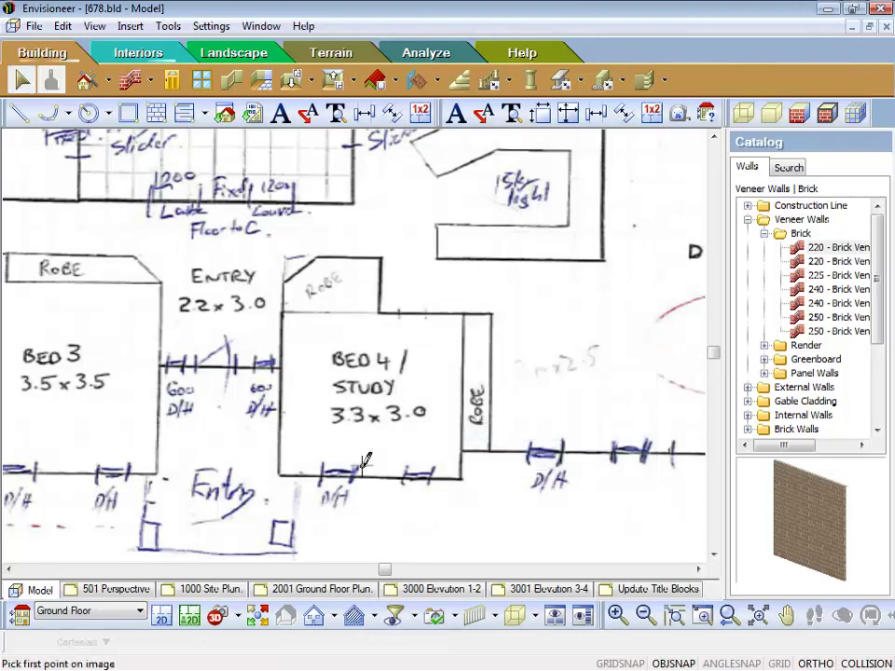
left_click(279, 474)
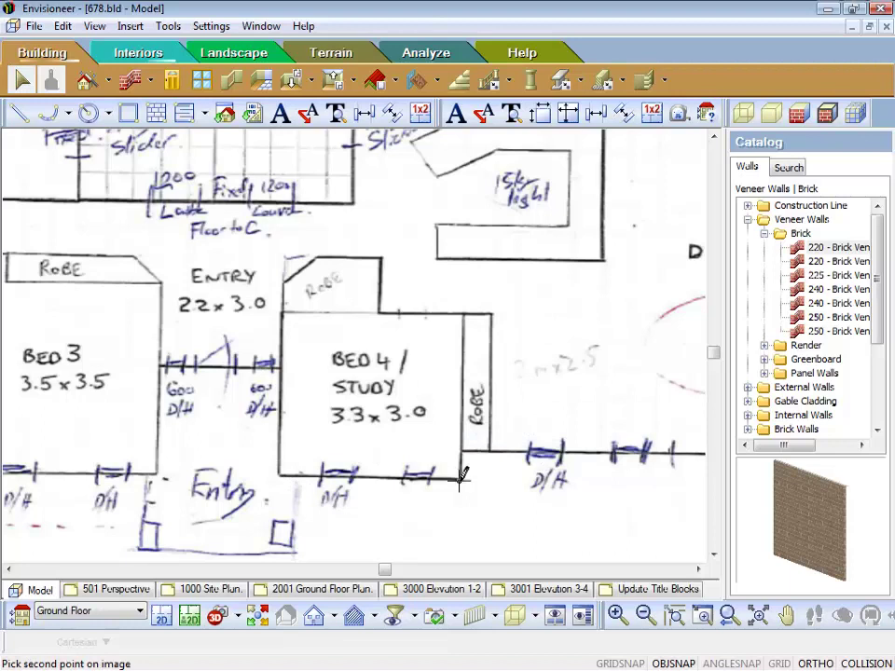
left_click(460, 477)
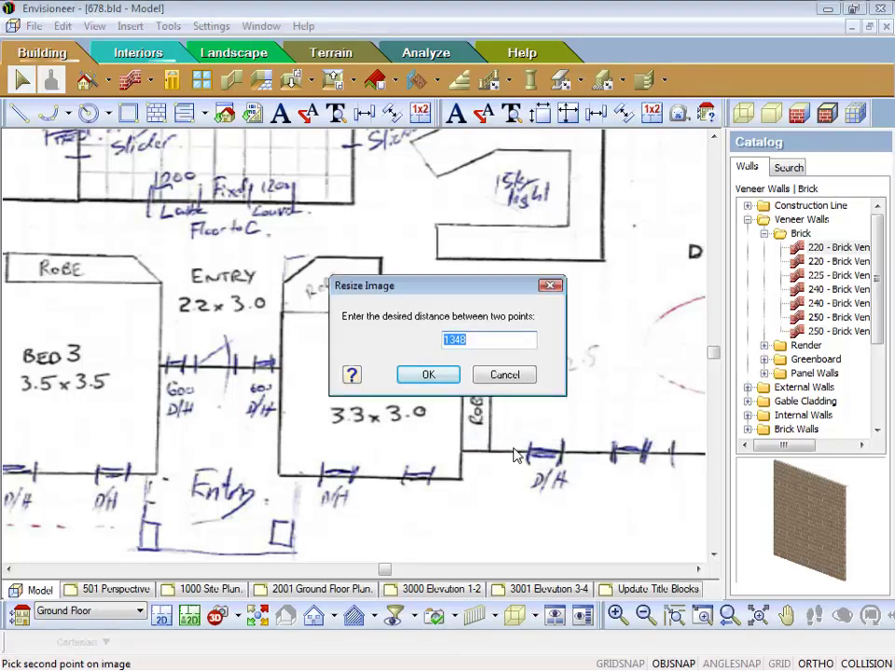
type("3300")
key("Return")
Trace 220 brick veneer walls over the sketch from the garage's rear outer corner along the house front to the master bedroom's rear outer corner
scroll(482, 397, "down", 6)
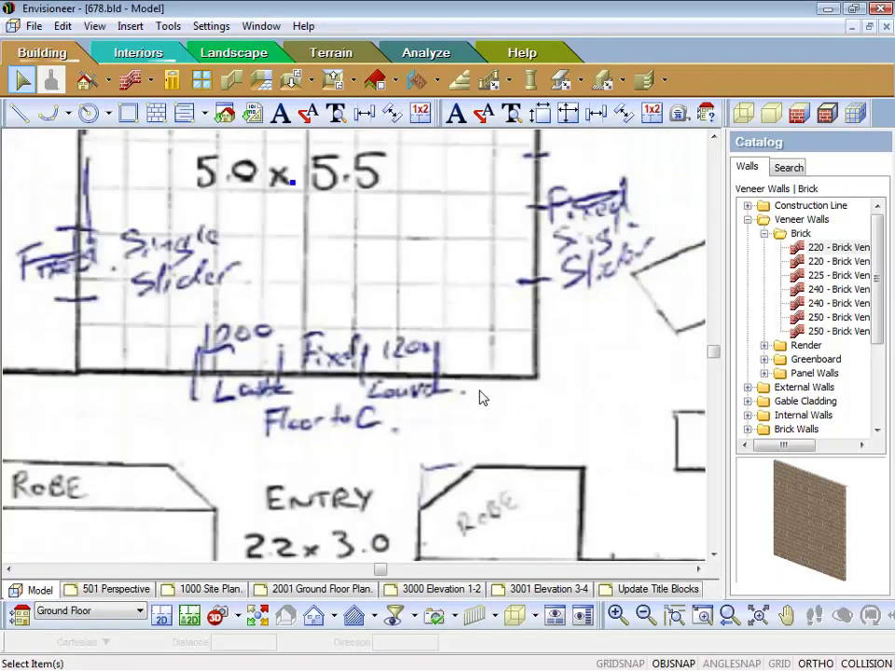
scroll(482, 397, "down", 3)
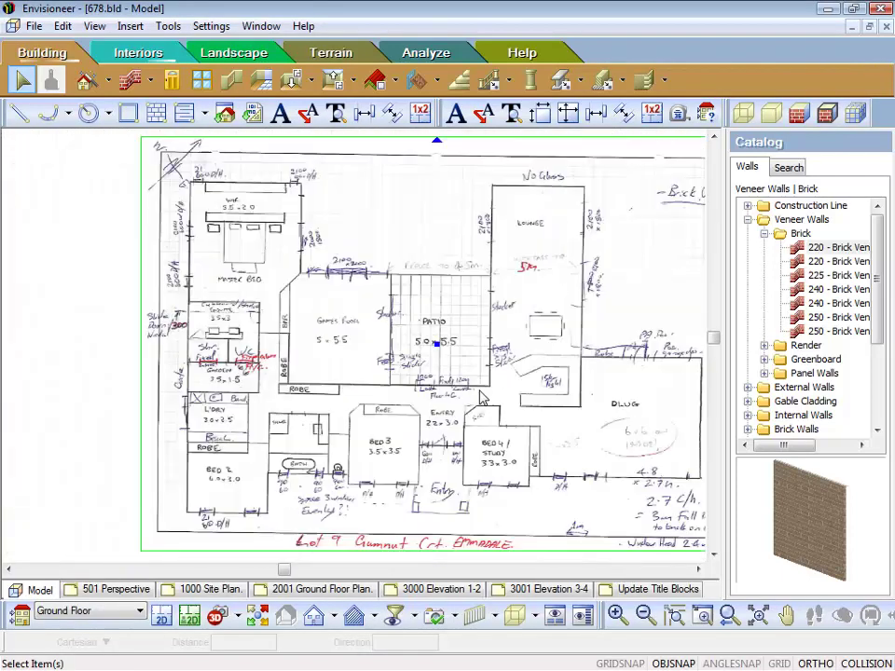
scroll(681, 378, "up", 1)
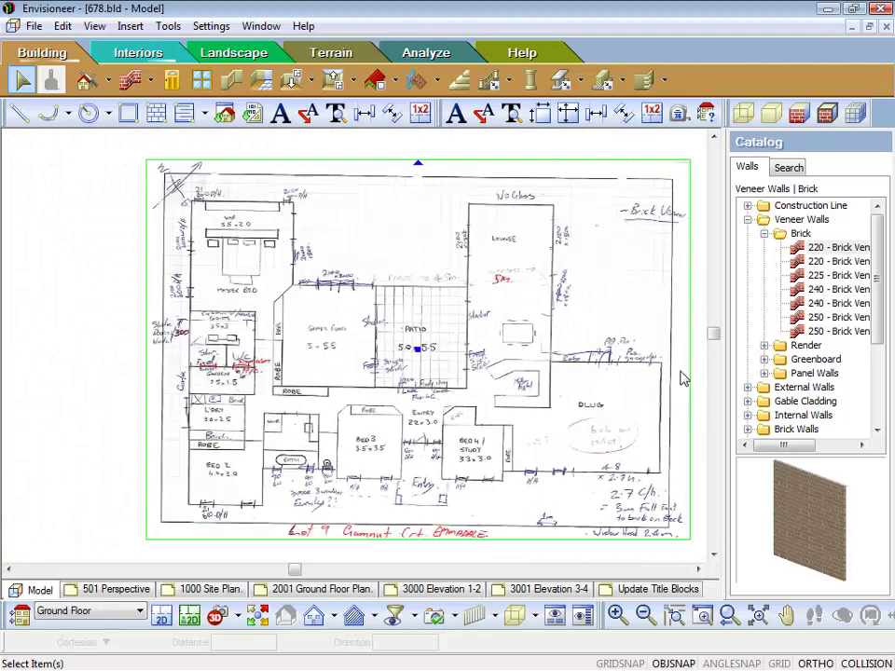
left_click(816, 247)
left_click(500, 280)
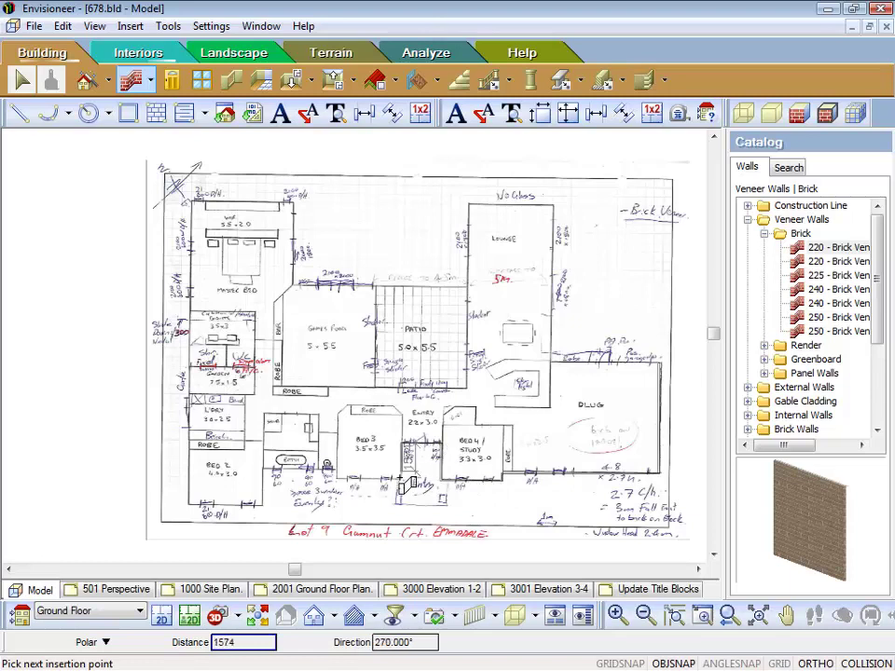
left_click(342, 485)
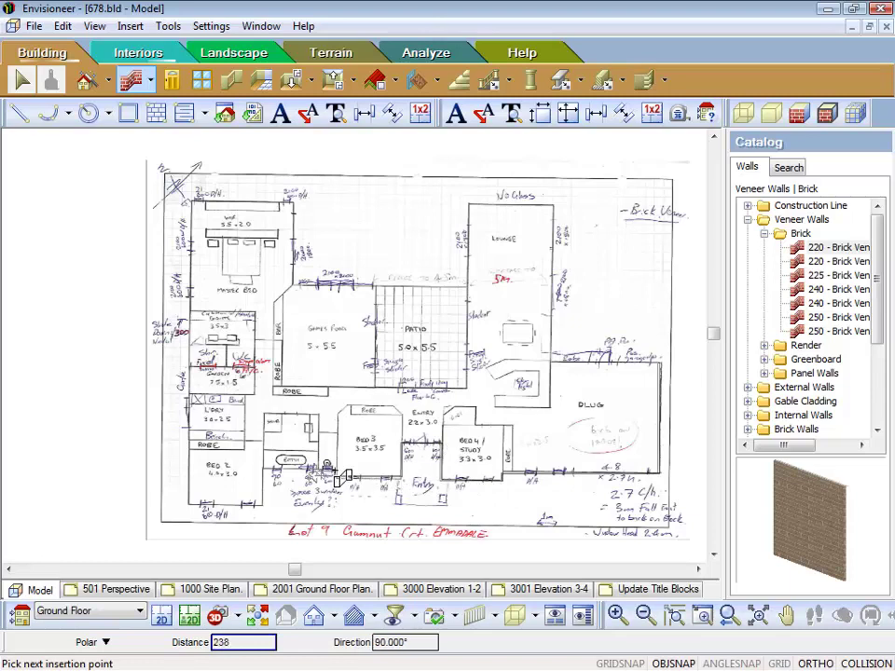
left_click(271, 466)
left_click(264, 506)
left_click(189, 505)
left_click(190, 191)
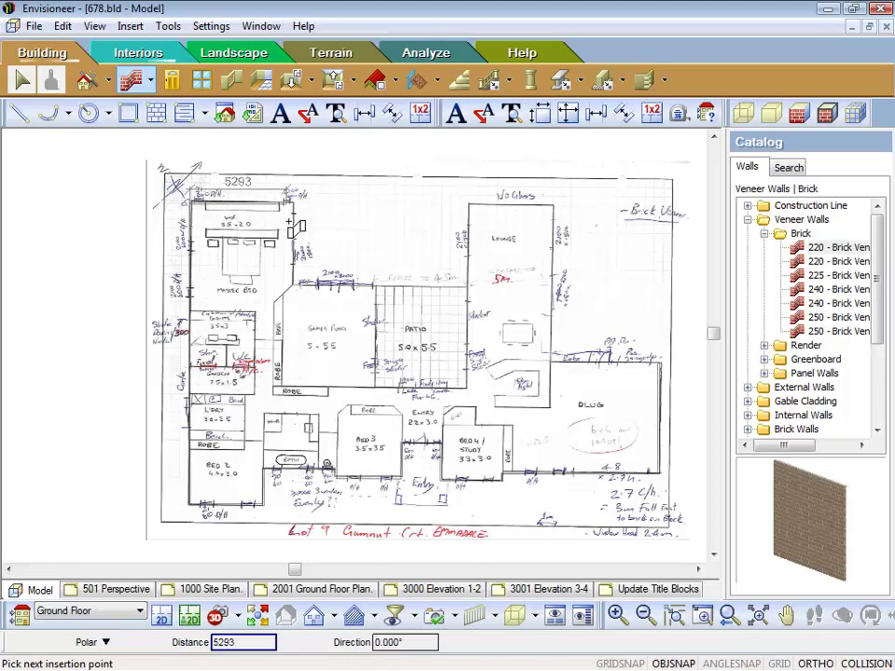
Continue the brick veneer walls along the back of the master bedroom, games room, patio and lounge, closing the outline at the garage's starting corner
left_click(294, 215)
left_click(293, 282)
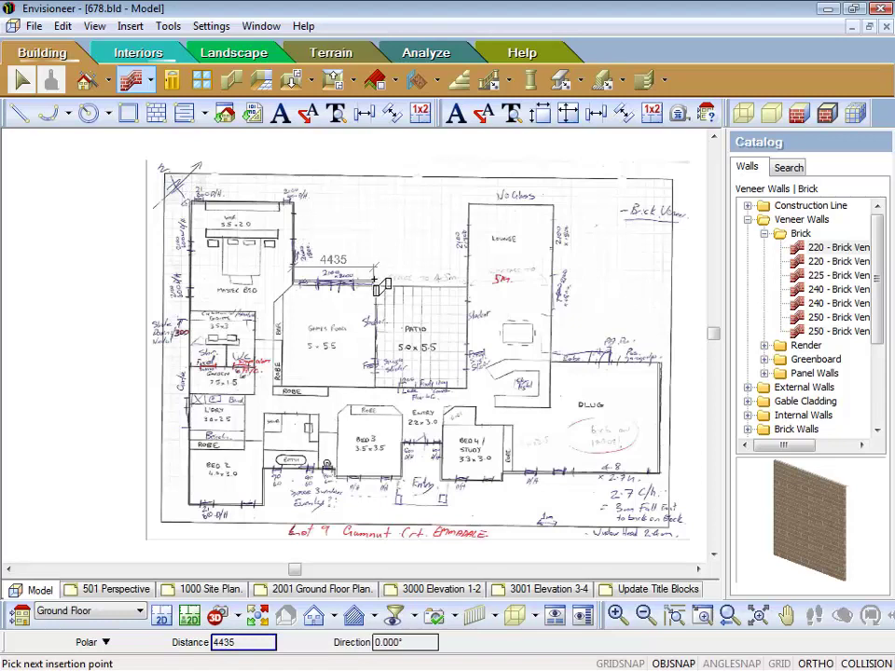
left_click(378, 289)
left_click(378, 392)
left_click(468, 392)
left_click(468, 204)
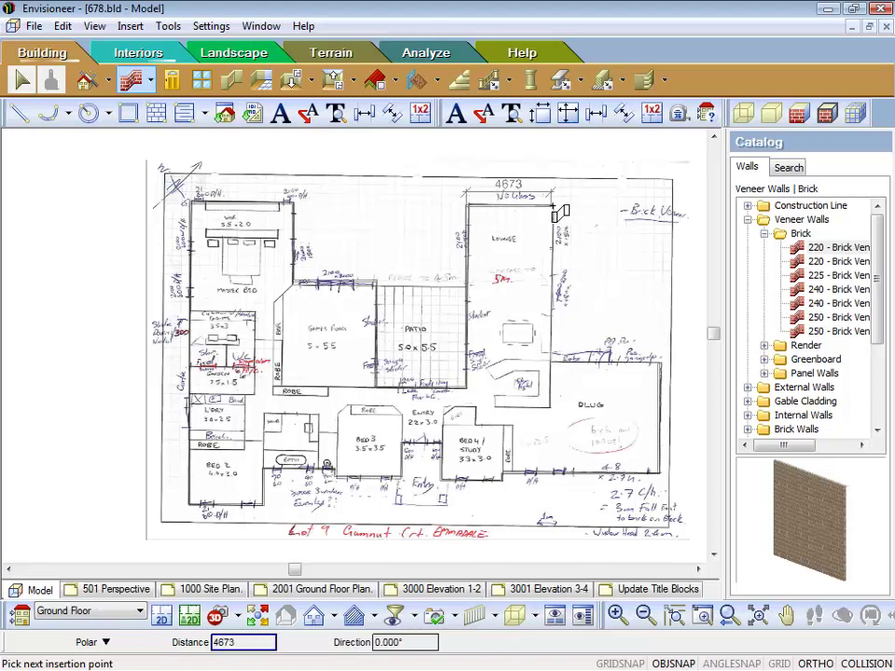
left_click(552, 238)
left_click(552, 357)
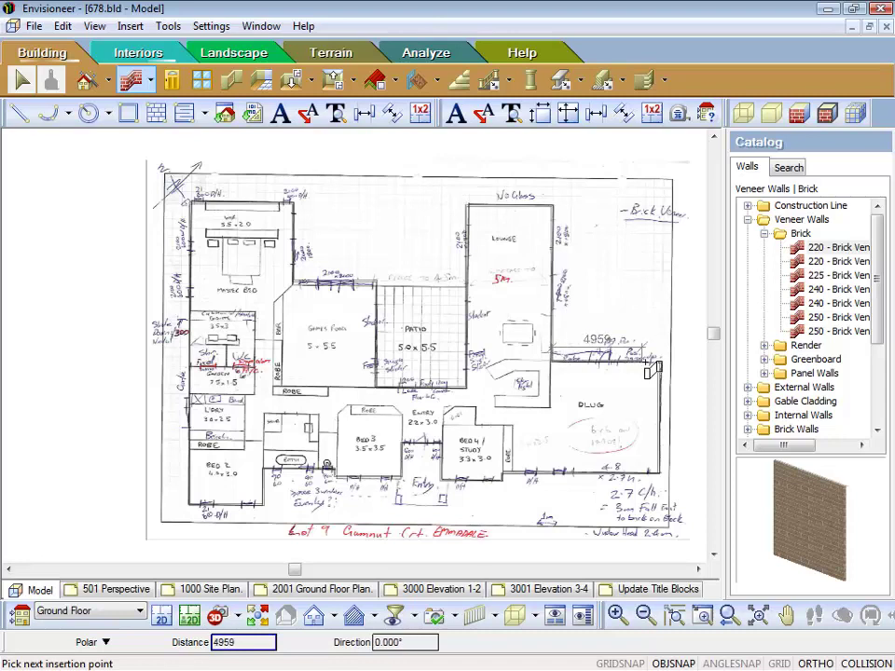
double_click(657, 364)
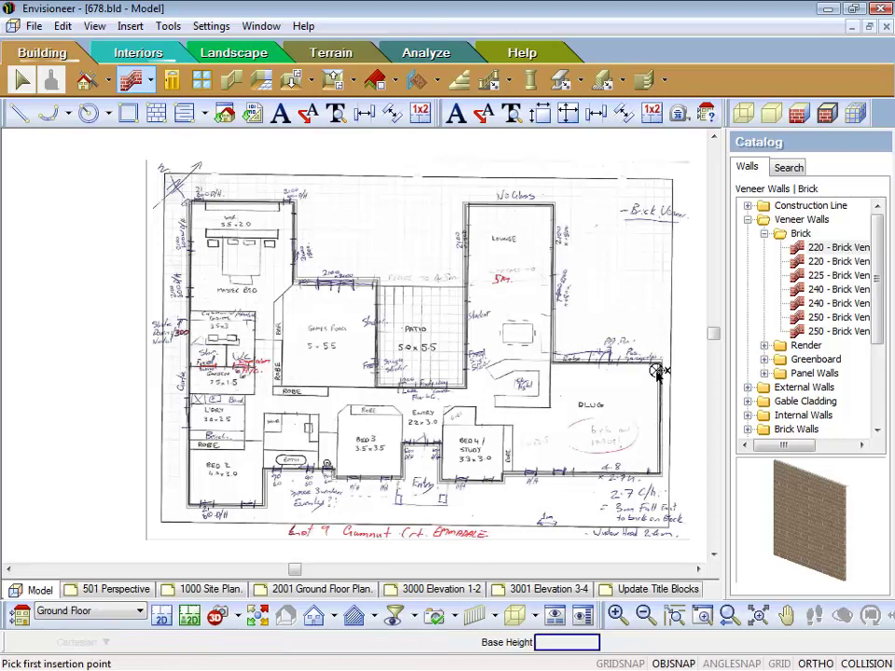
Finish the wall drawing and hide the project trace images with the view filter's notation settings
right_click(624, 299)
left_click(634, 304)
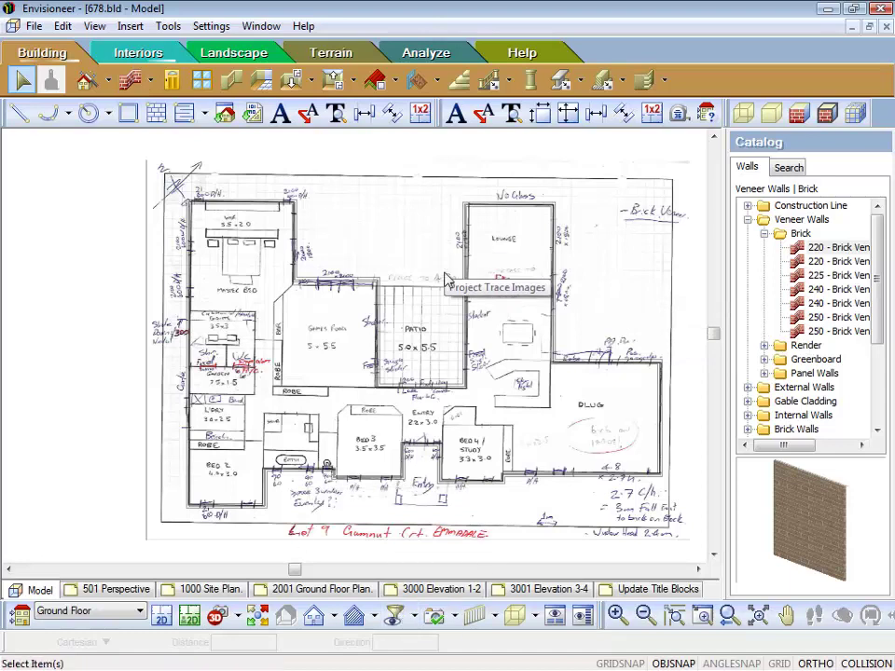
left_click(404, 622)
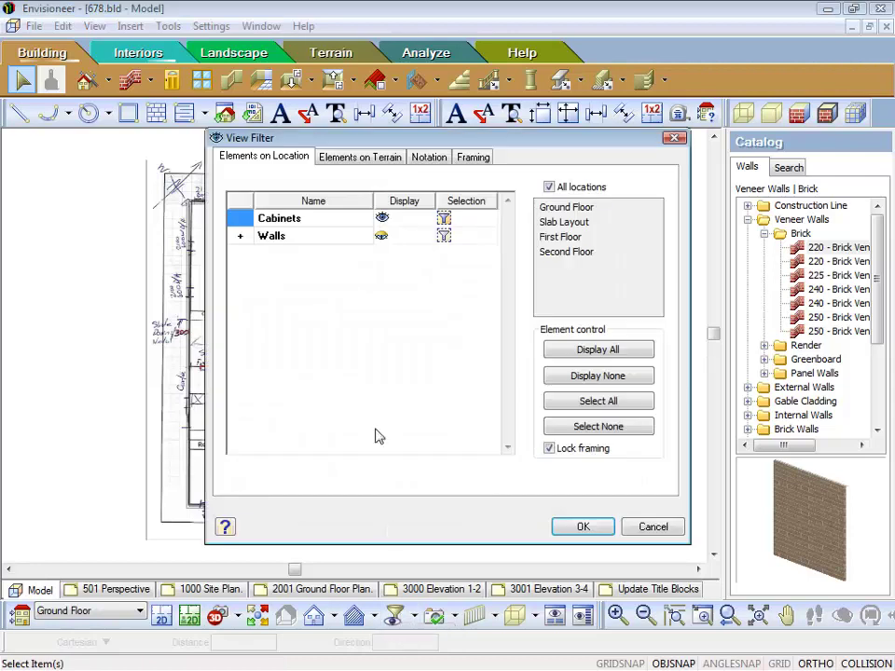
left_click(428, 160)
left_click(382, 218)
left_click(575, 528)
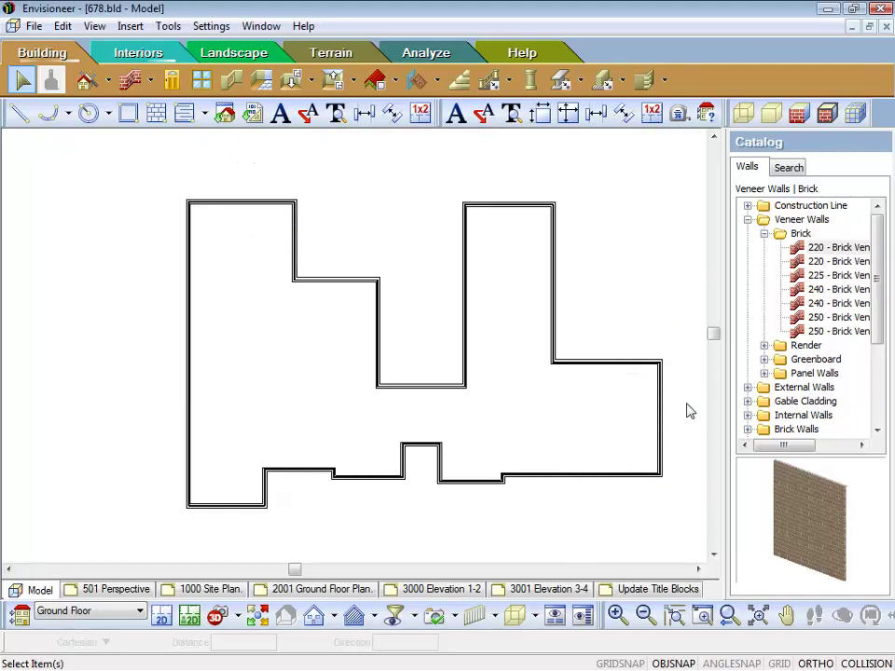
Select the garage's front wall, open the garage's outer depth dimension for editing, and cancel the edit
scroll(689, 407, "up", 1)
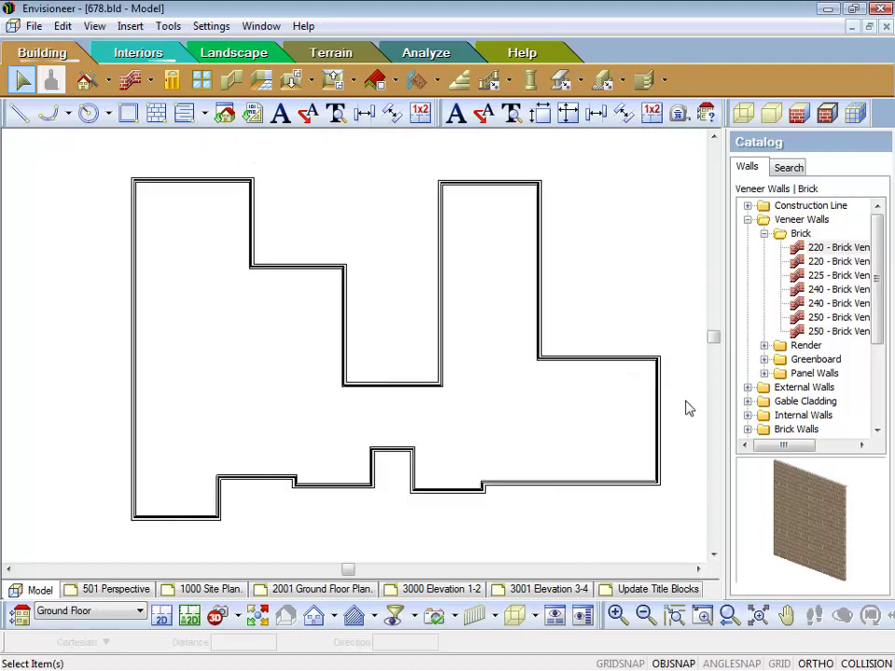
left_click(651, 484)
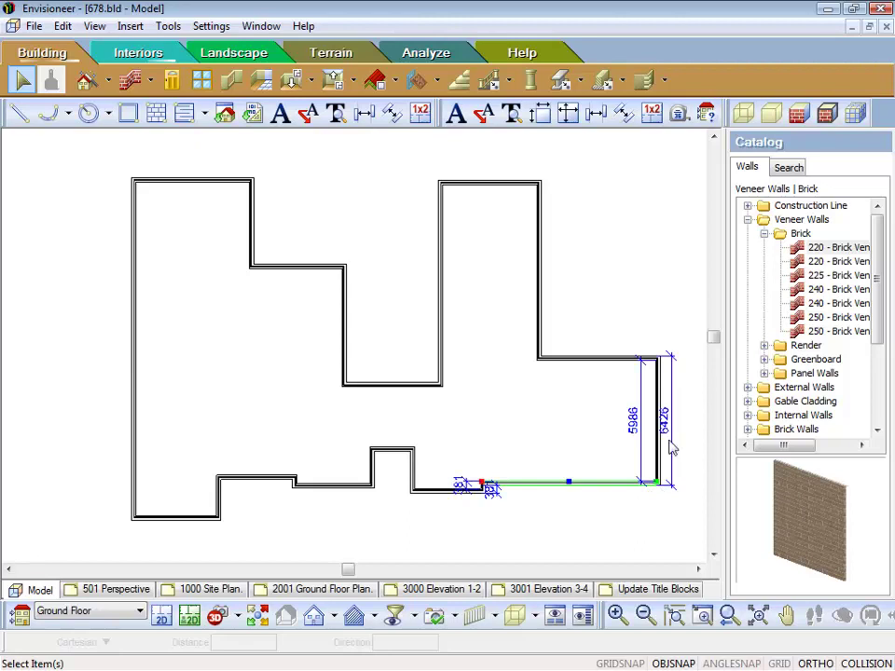
left_click(661, 465)
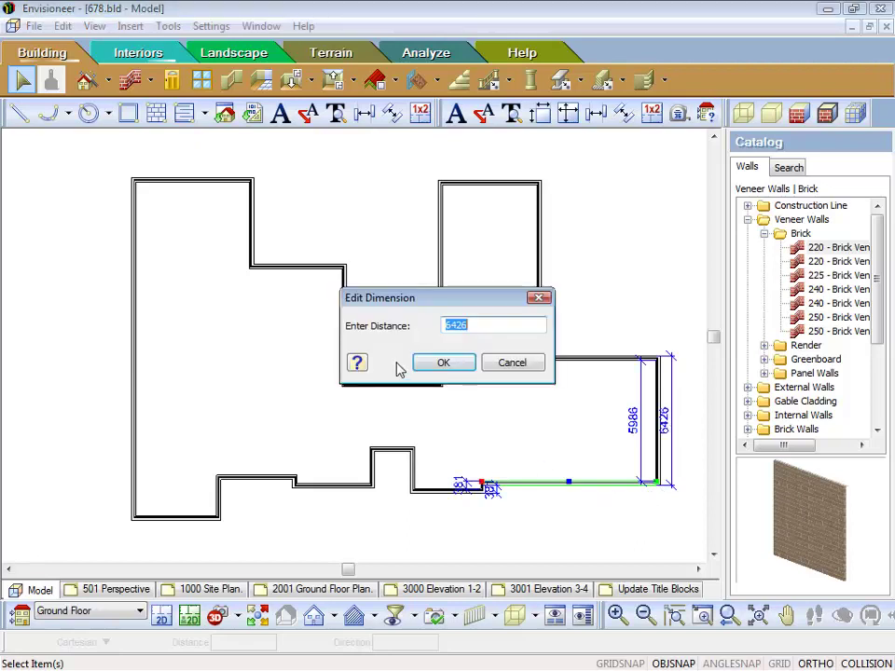
left_click(511, 364)
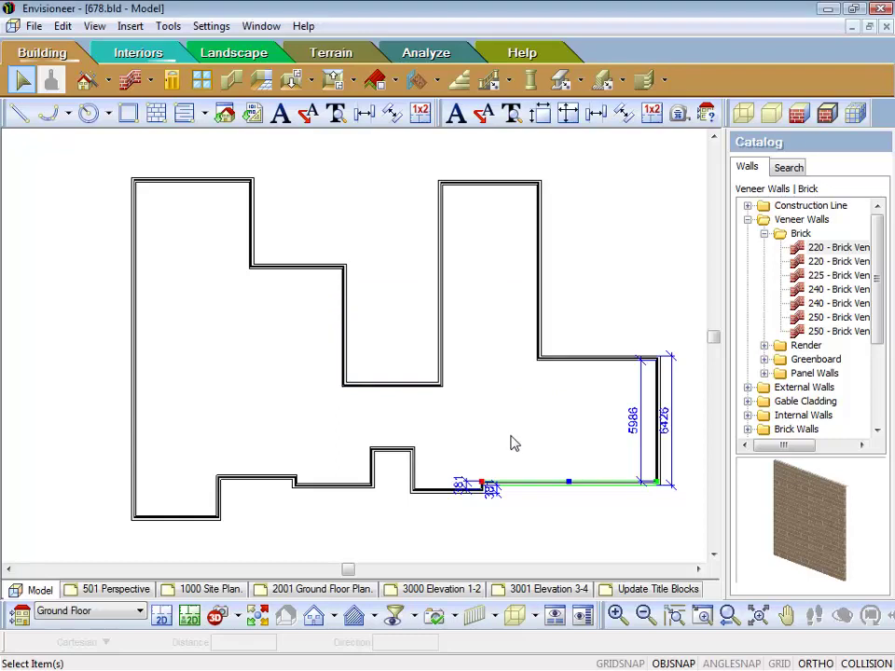